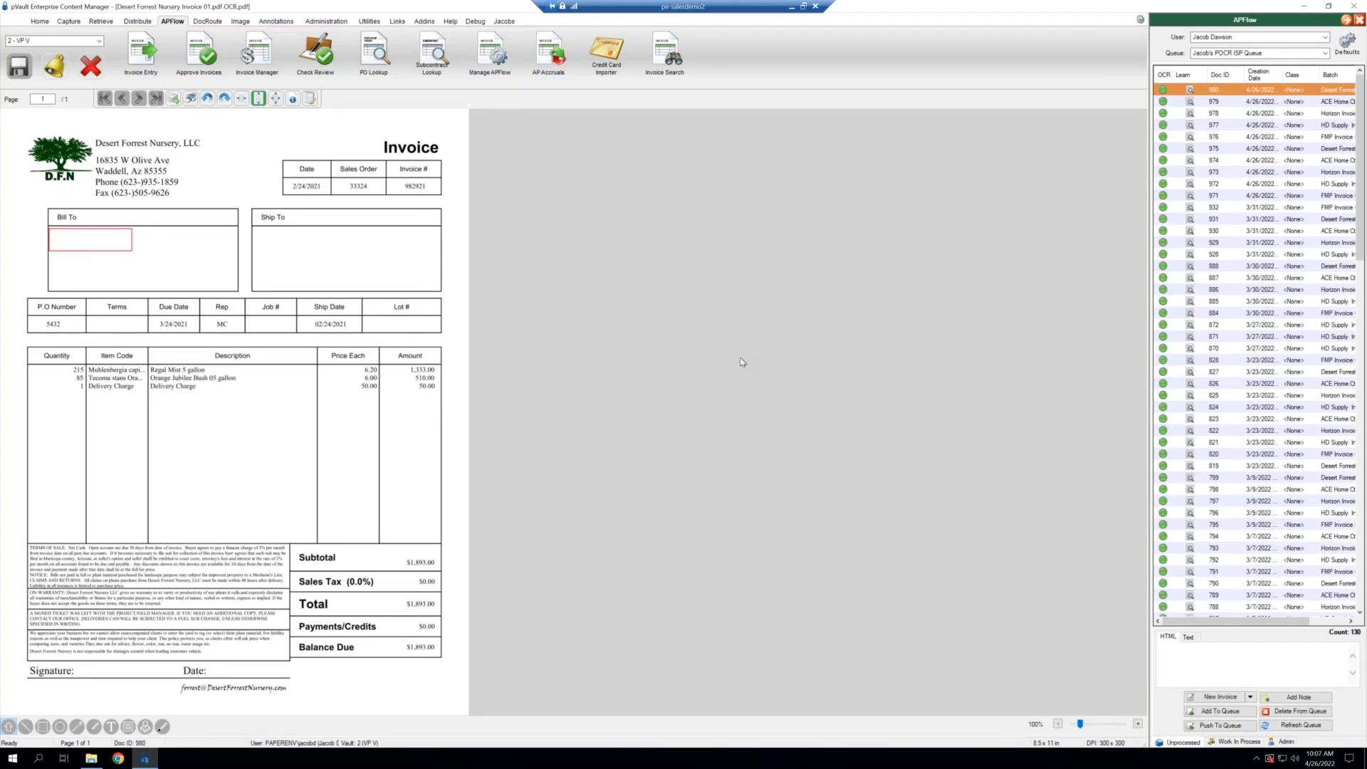
# - Select the personal POCR ISP queue in APFlow and review the OCR and learn statuses of its documents
pyautogui.click(1323, 52)
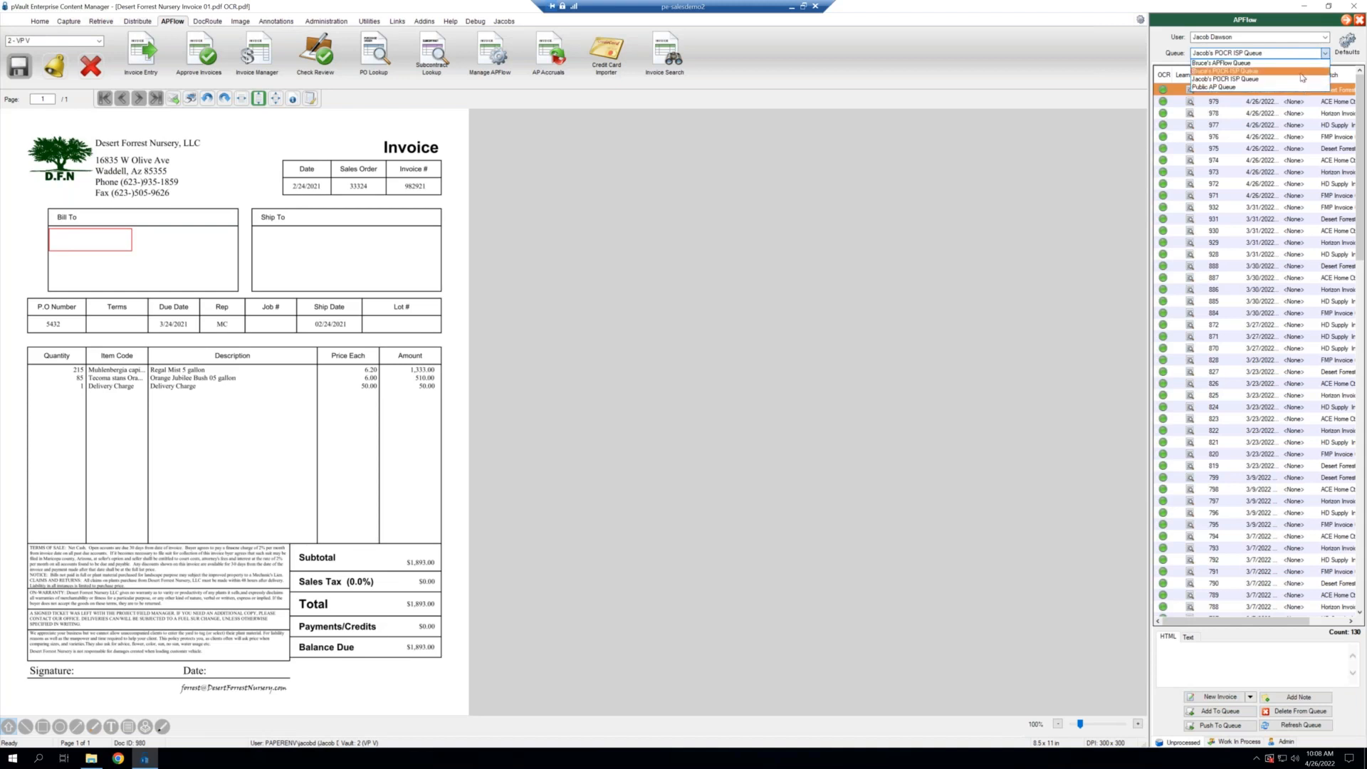
pyautogui.click(1264, 81)
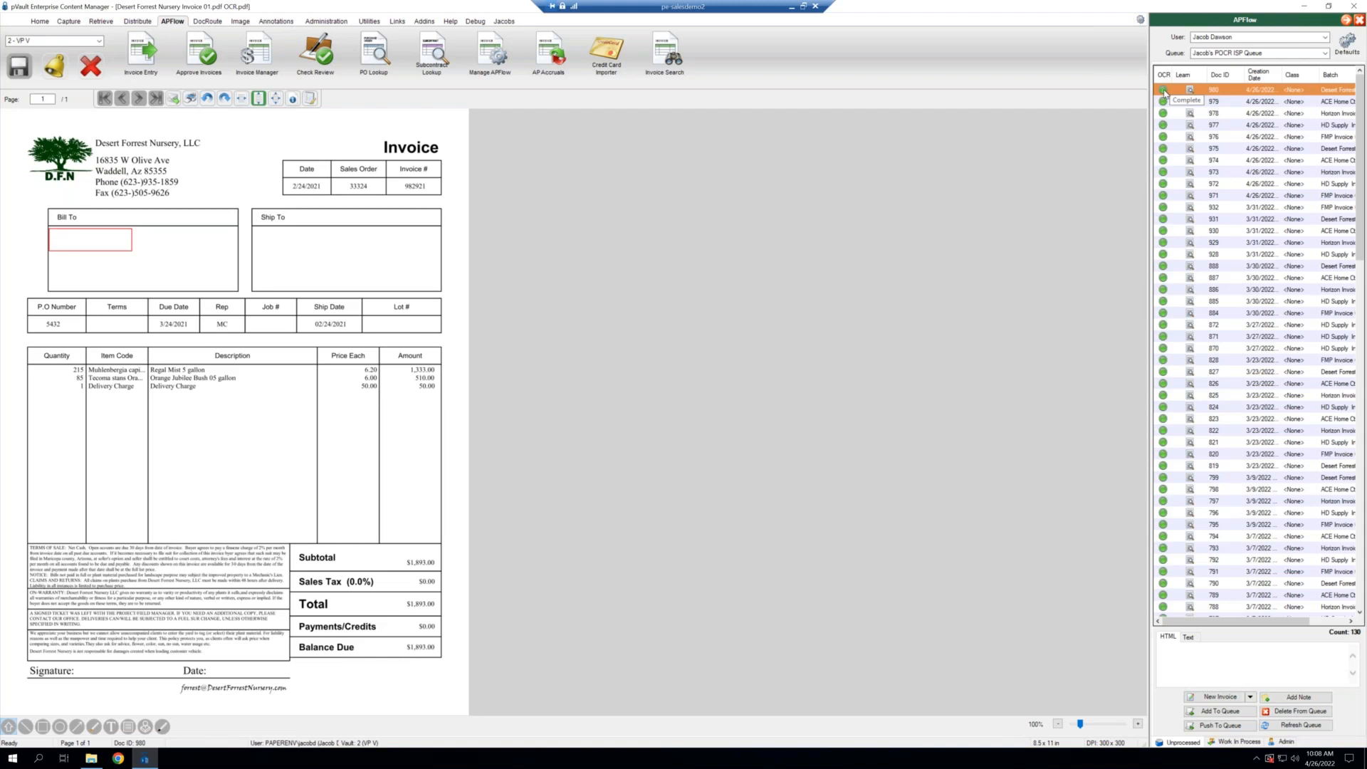
pyautogui.scroll(-11, 1163, 106)
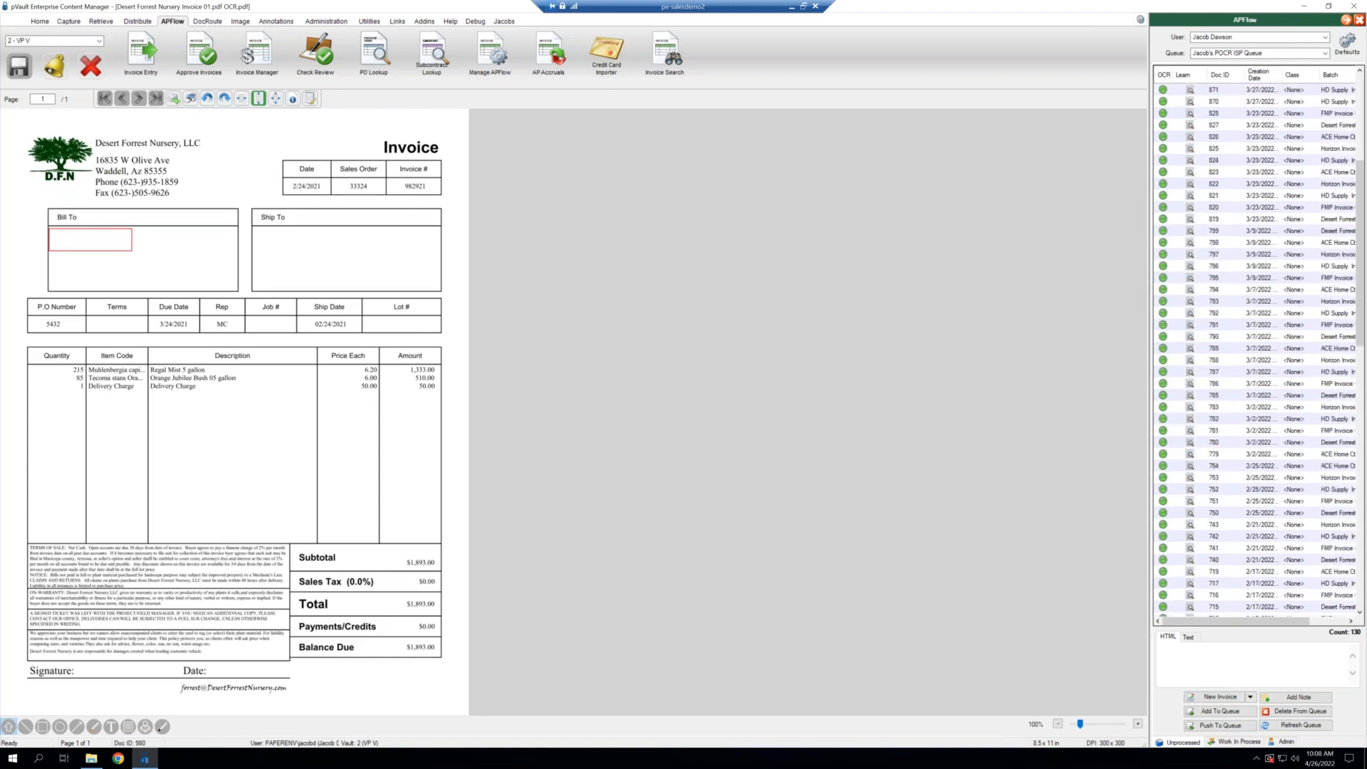
pyautogui.scroll(-6, 1163, 107)
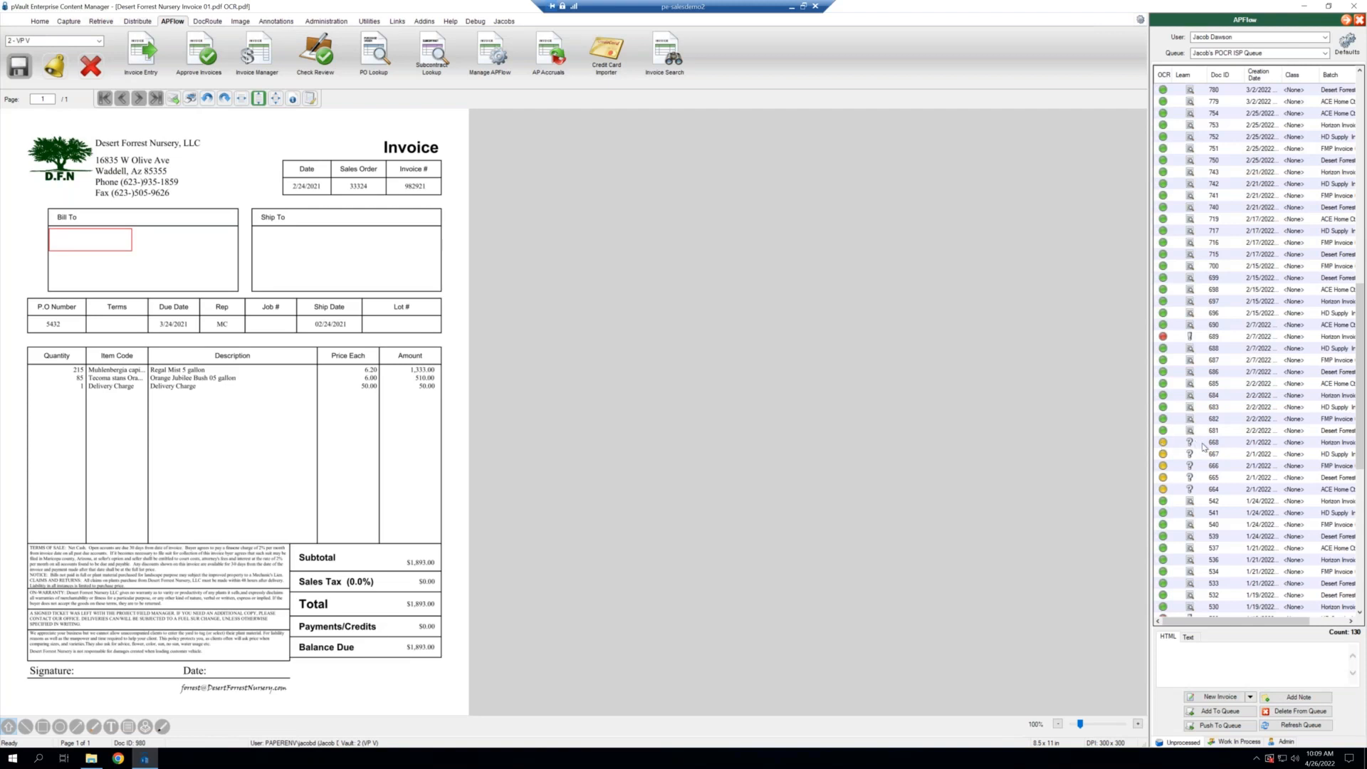
pyautogui.scroll(15, 1203, 446)
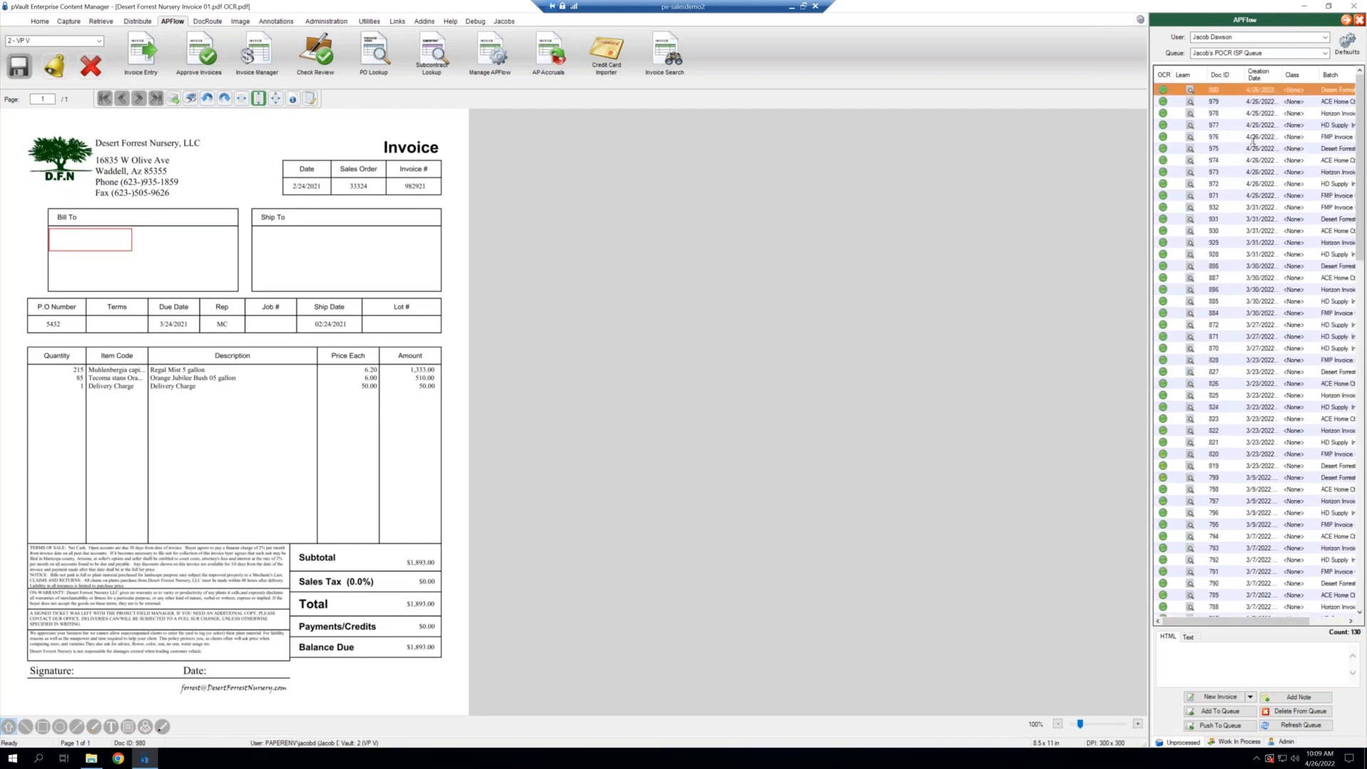
# - Add all five invoice files from the POCR Sample Documents folder to the queue, keeping the source files on disk
pyautogui.click(1329, 8)
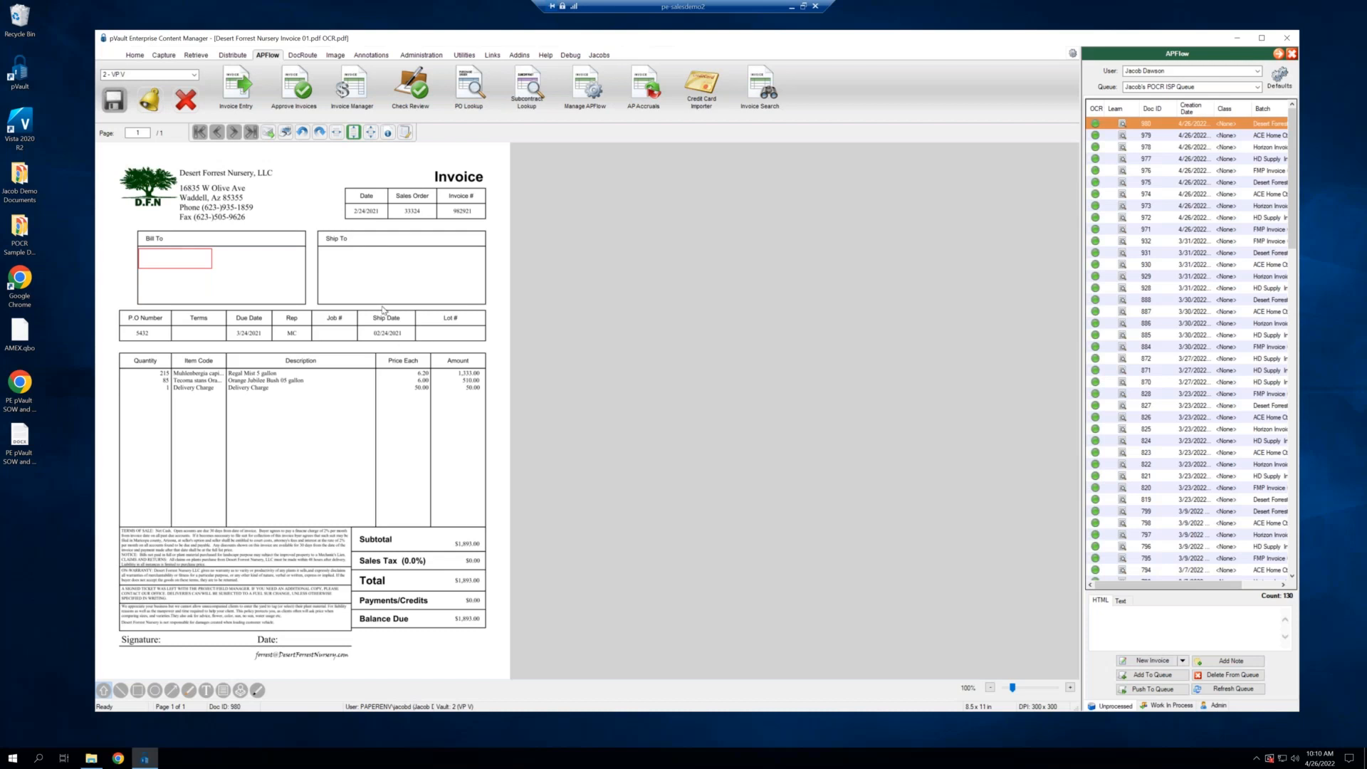
pyautogui.doubleClick(20, 245)
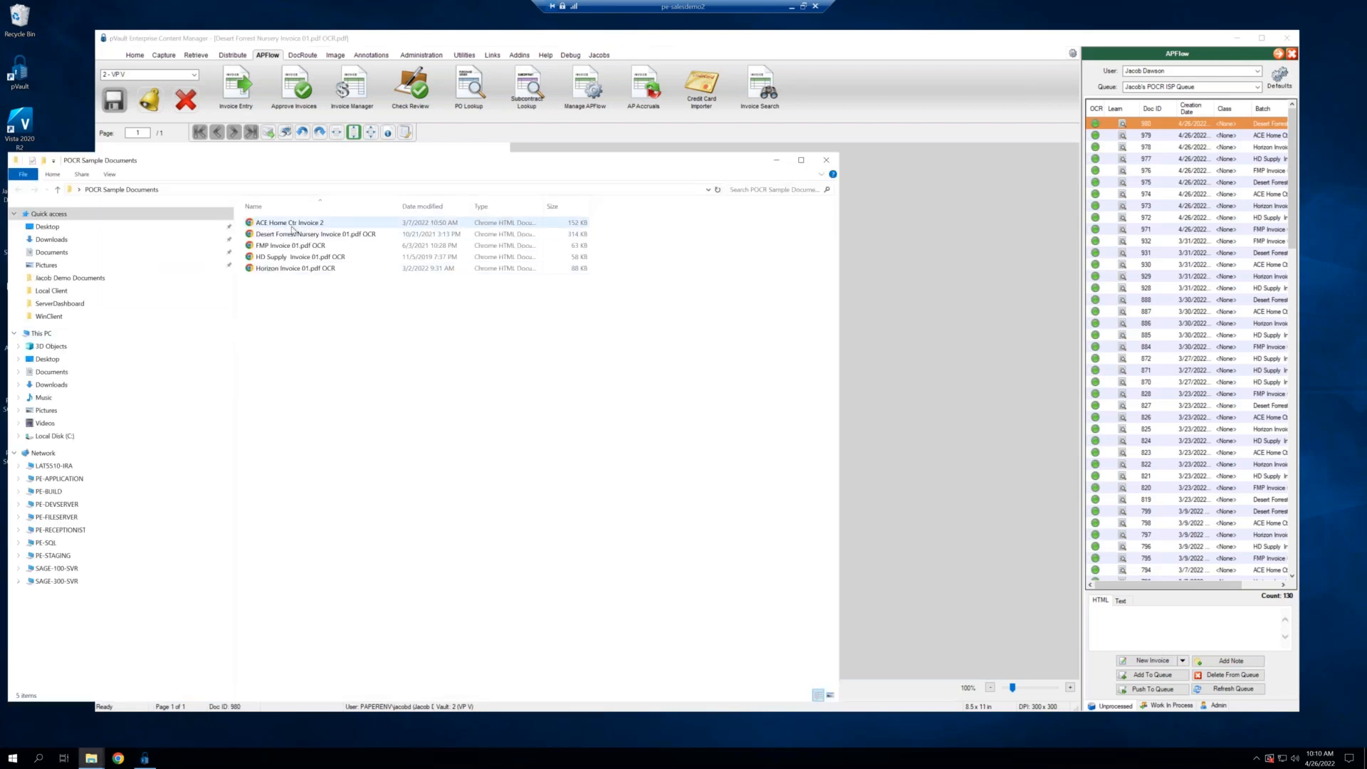
pyautogui.click(292, 225)
pyautogui.hotkey('ctrl', 'a')
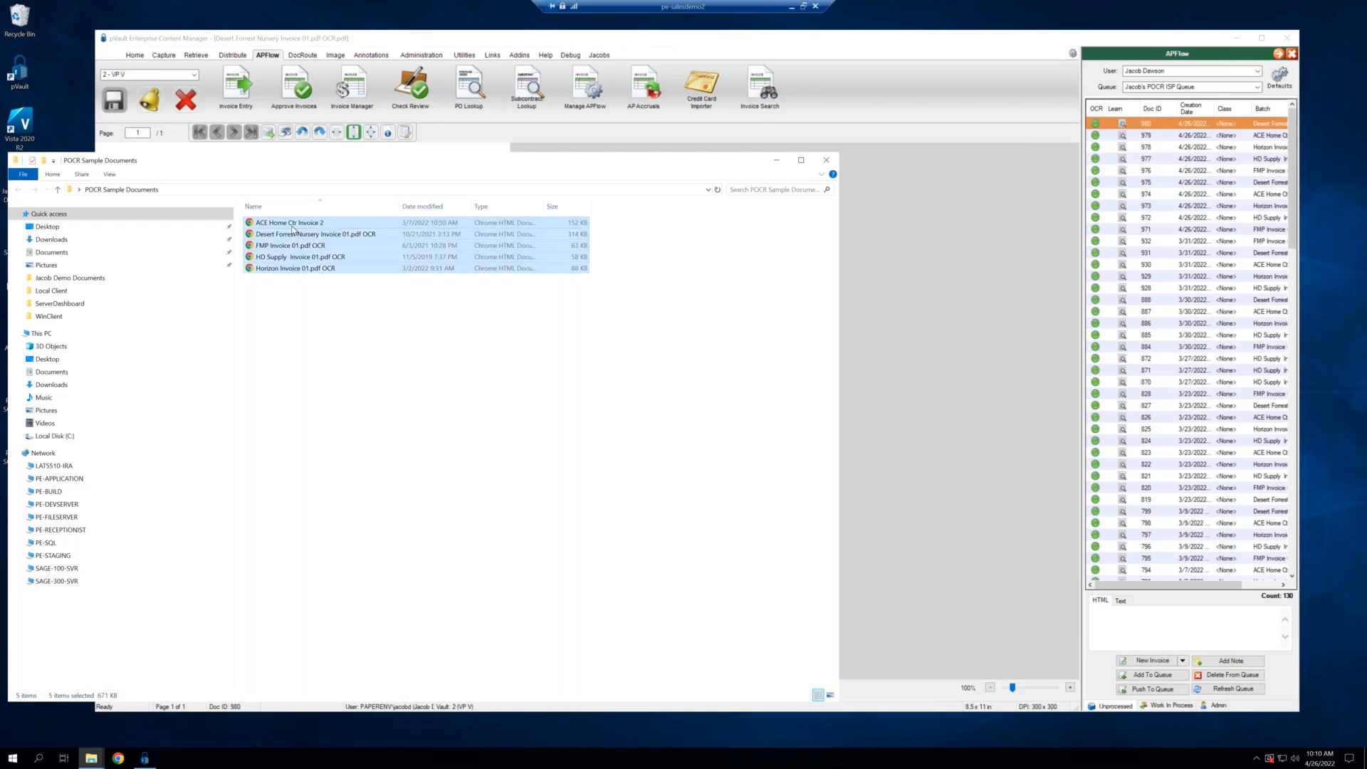
pyautogui.moveTo(334, 256); pyautogui.dragTo(1140, 327)
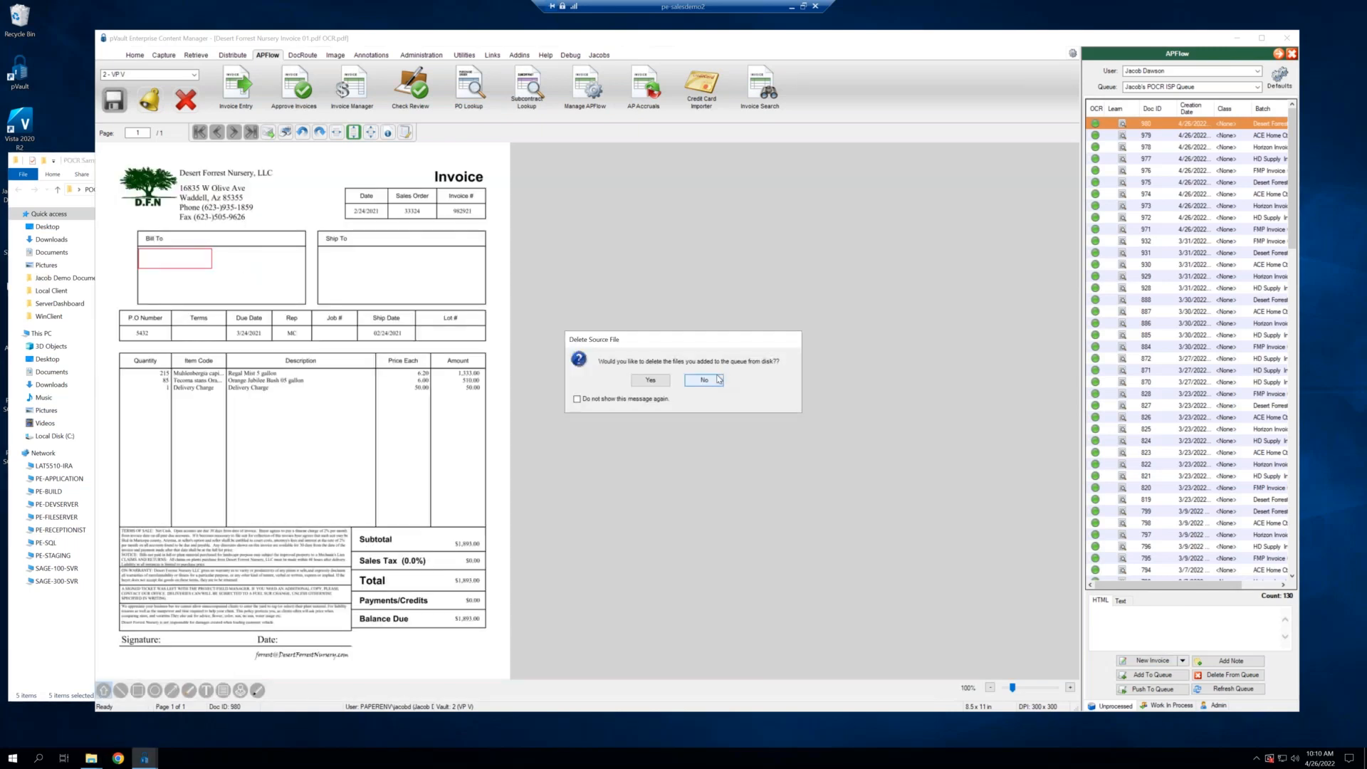
pyautogui.click(704, 380)
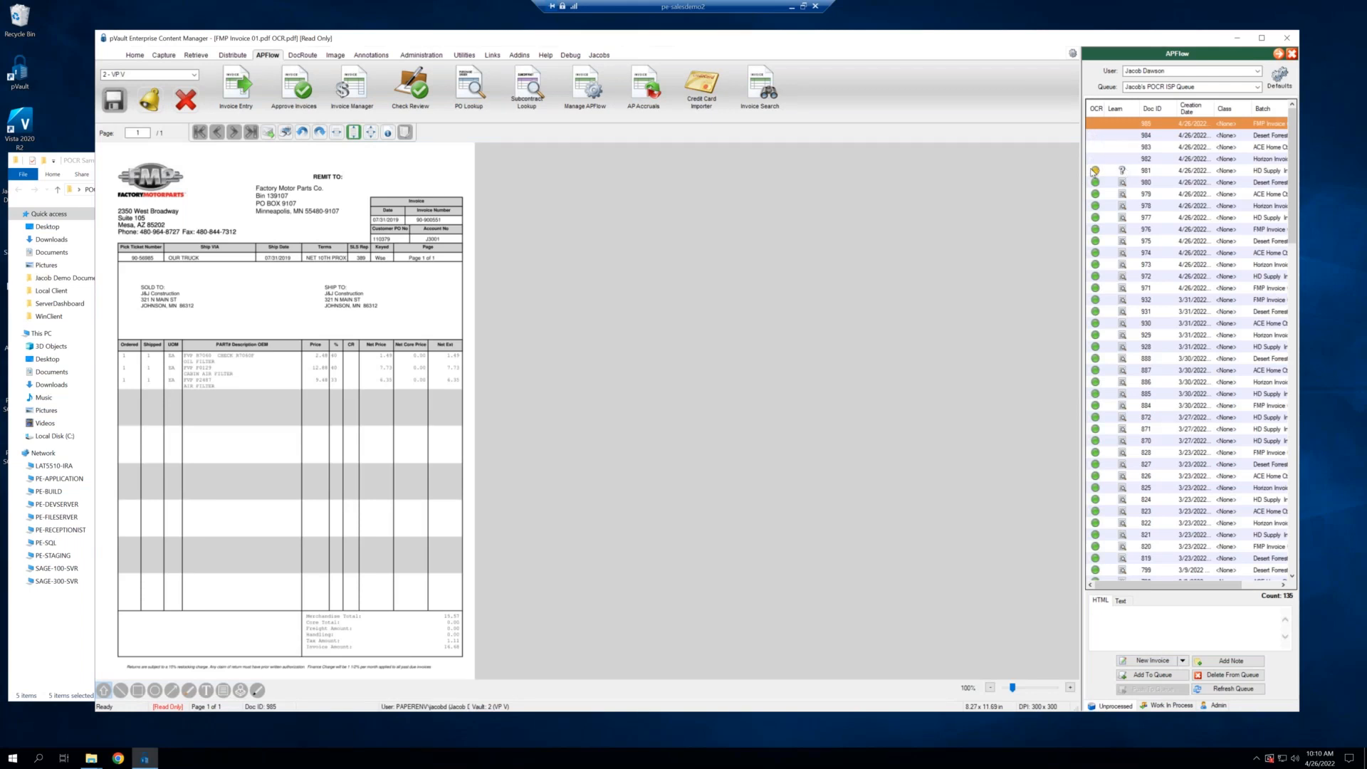
# - Refresh the queue and open Ace Home Center document 979 in Invoice Entry, with the main window maximized behind it
pyautogui.click(1235, 690)
pyautogui.doubleClick(1225, 196)
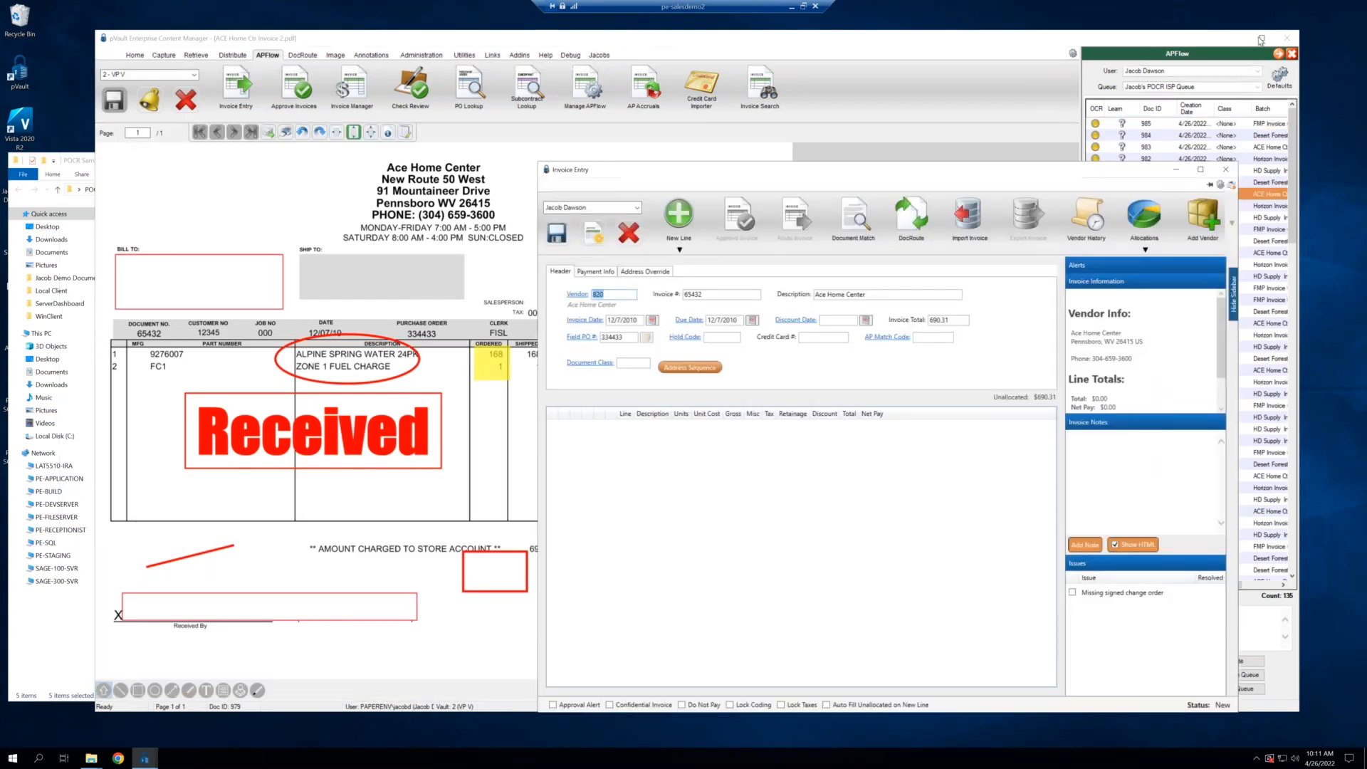
pyautogui.click(1236, 57)
pyautogui.click(1261, 38)
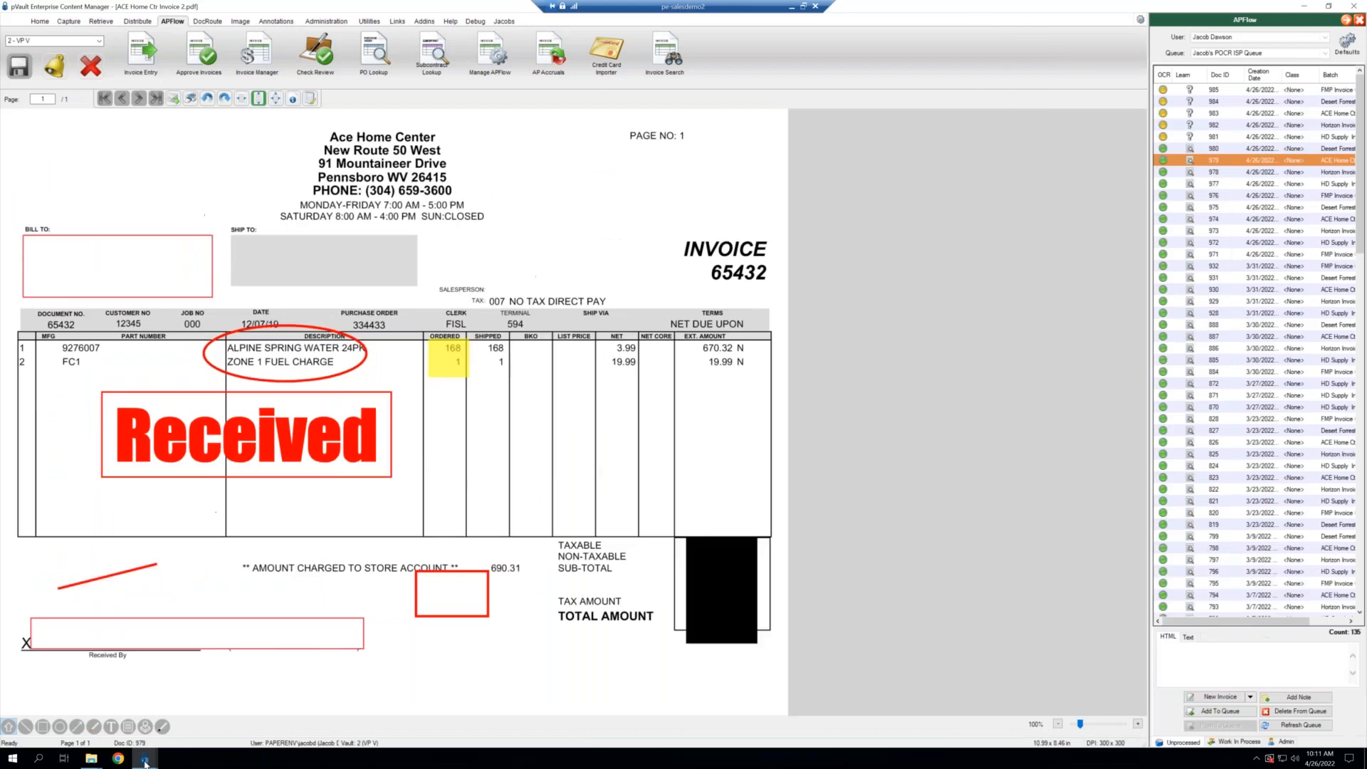
pyautogui.moveTo(145, 761)
pyautogui.click(203, 705)
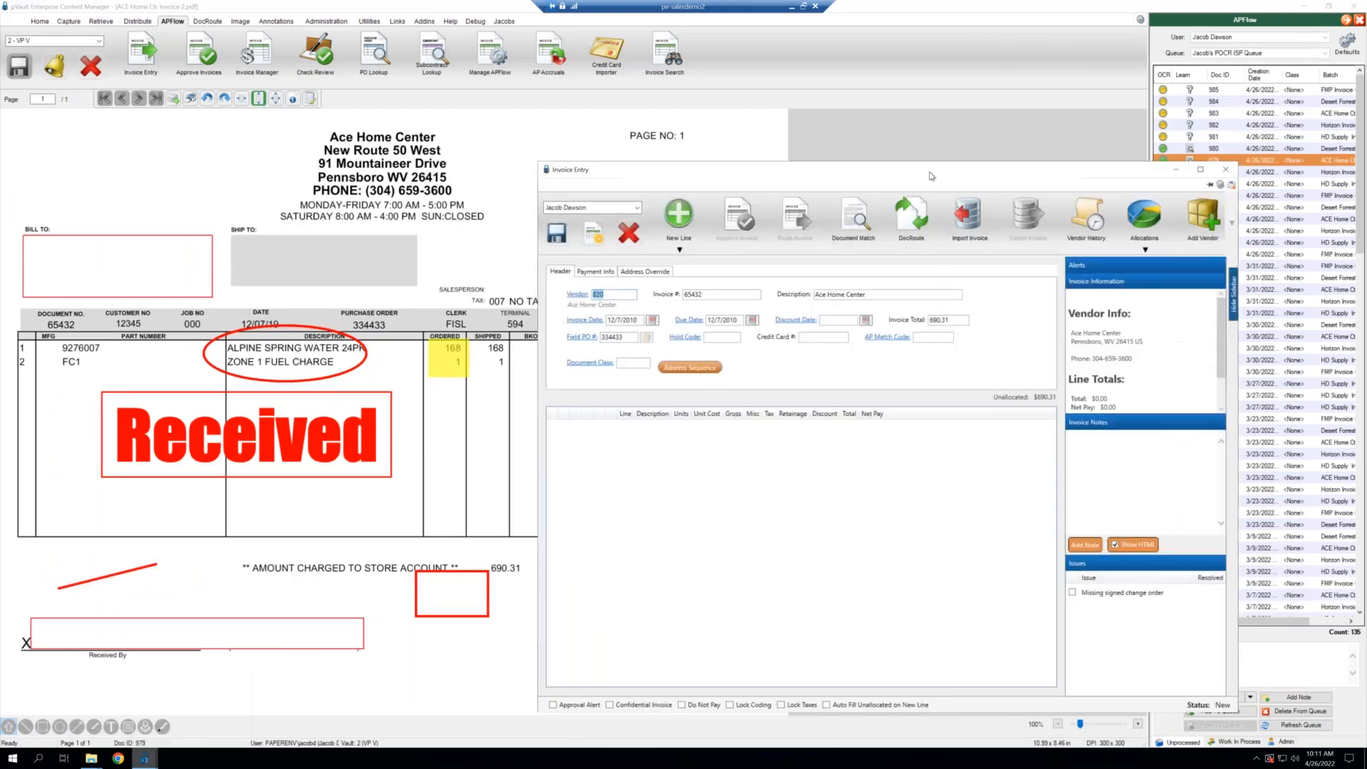
# - Position the Invoice Entry window beside the scanned Ace Home Center invoice to compare the header fields with the document
pyautogui.moveTo(979, 166); pyautogui.dragTo(1035, 113)
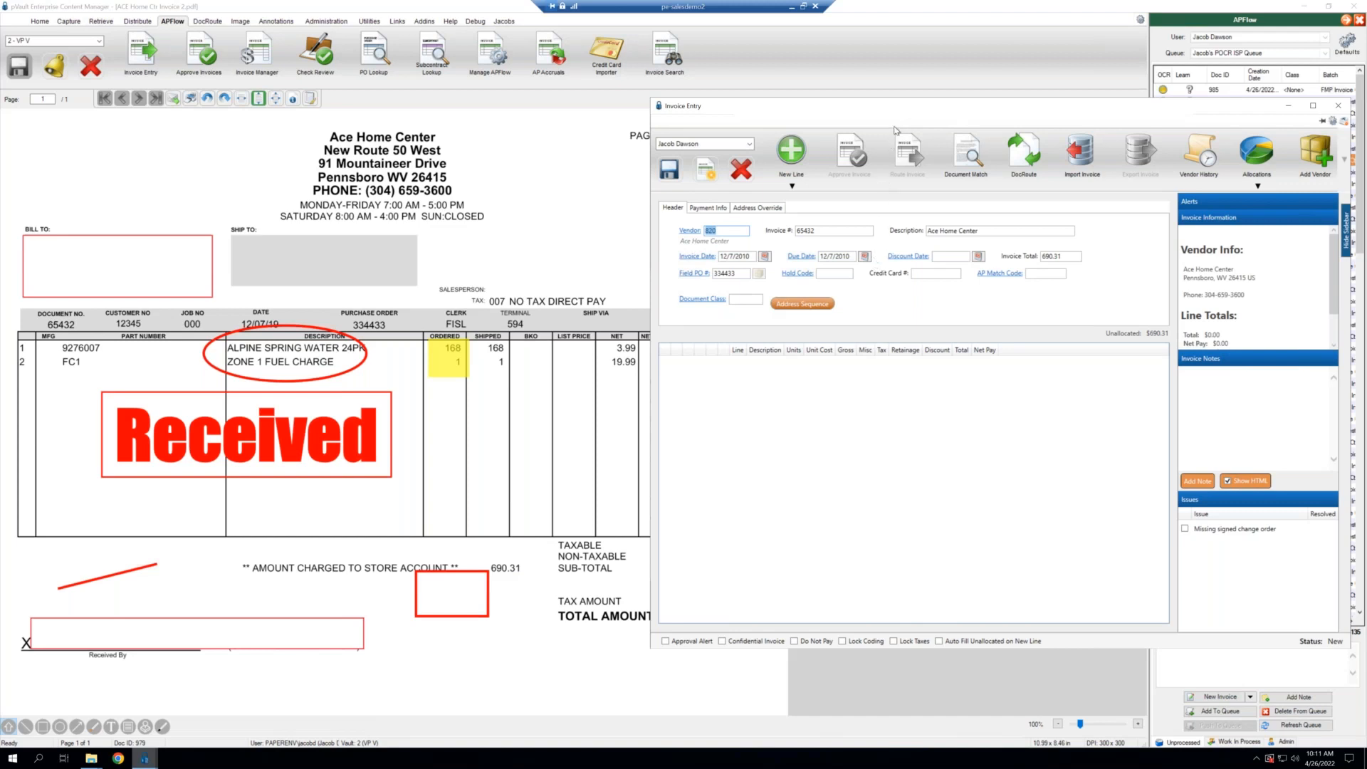
pyautogui.moveTo(933, 111); pyautogui.dragTo(769, 126)
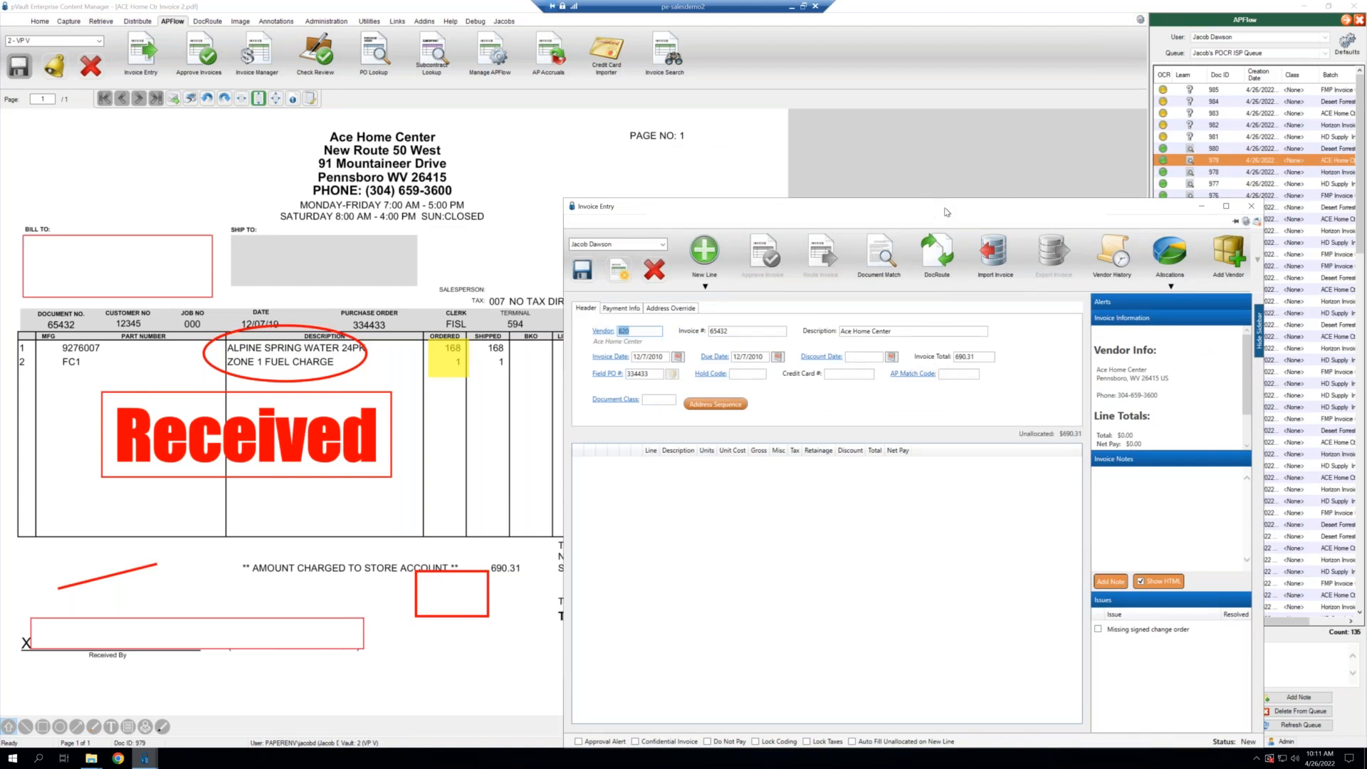
pyautogui.moveTo(1005, 203); pyautogui.dragTo(977, 128)
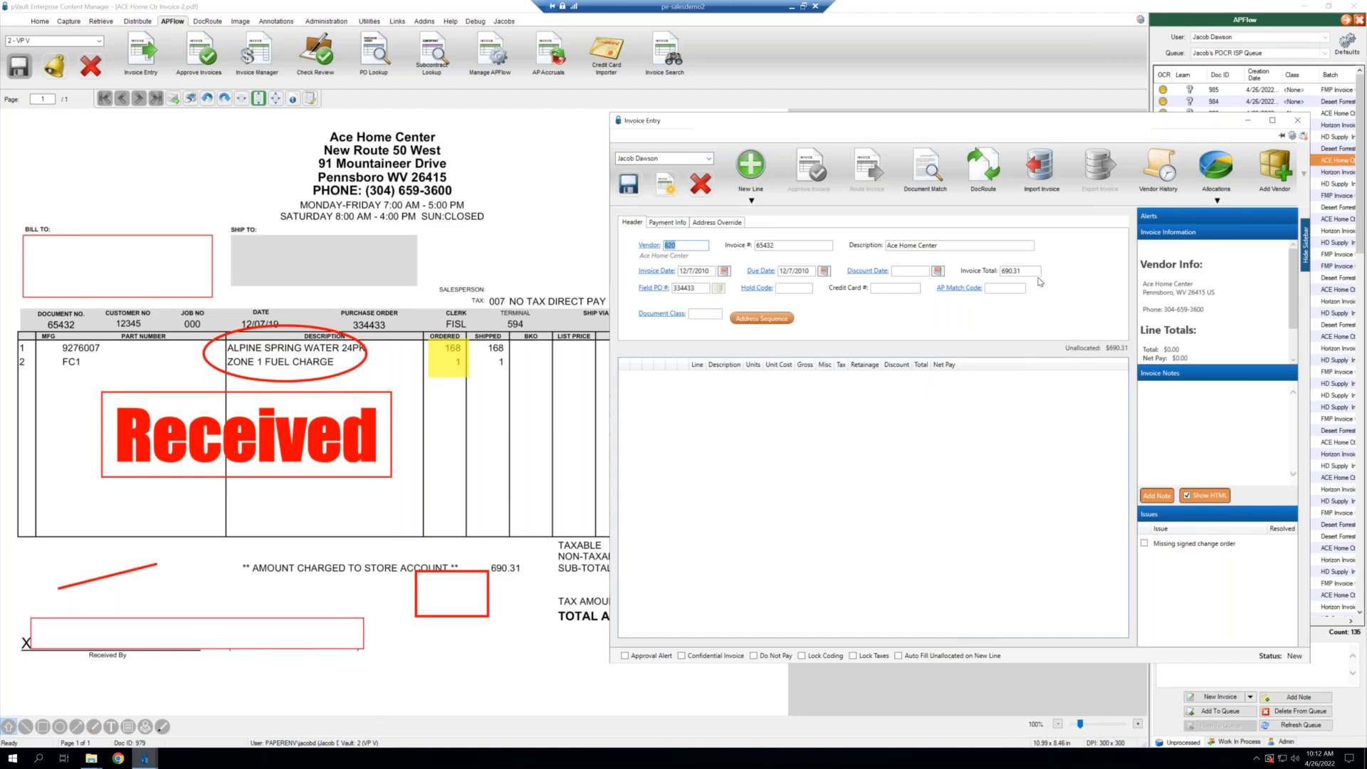
pyautogui.moveTo(987, 125); pyautogui.dragTo(981, 40)
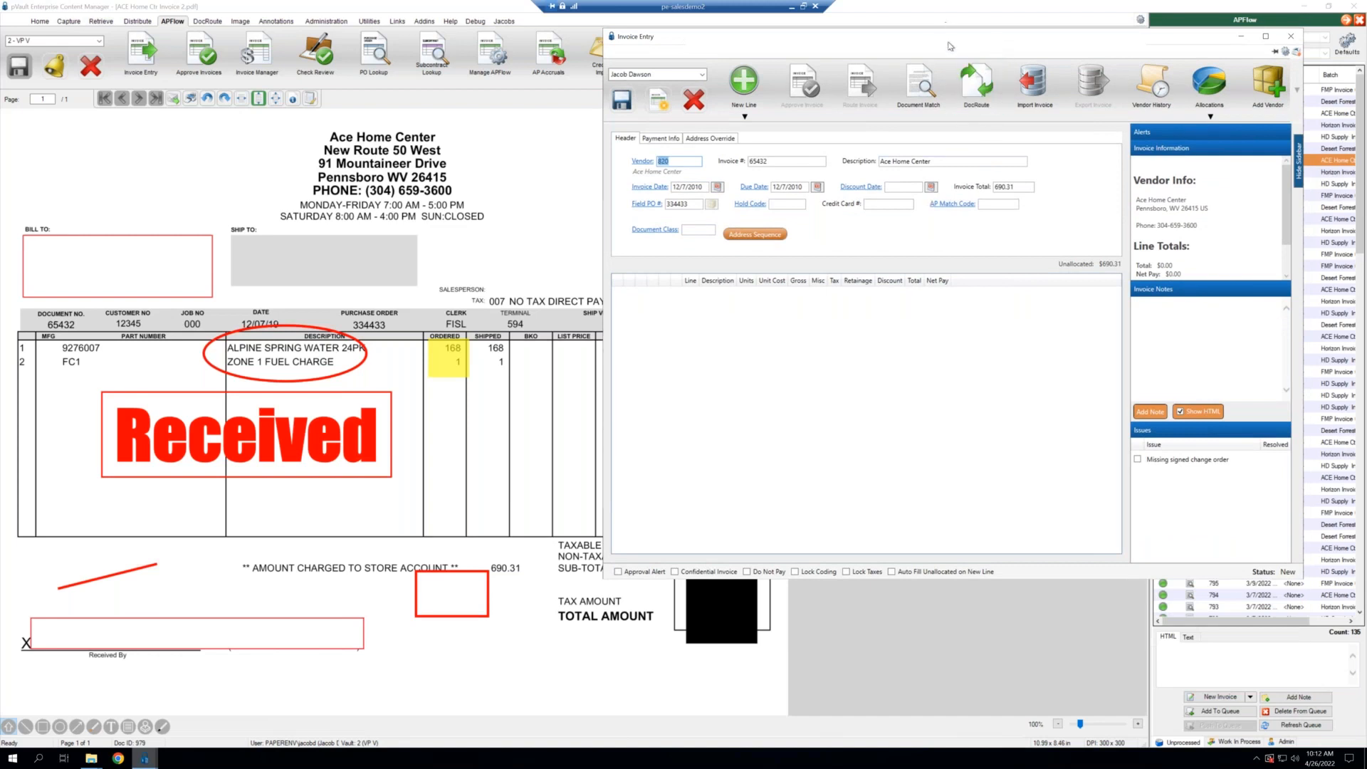
pyautogui.moveTo(949, 46); pyautogui.dragTo(943, 170)
pyautogui.moveTo(916, 243); pyautogui.dragTo(935, 128)
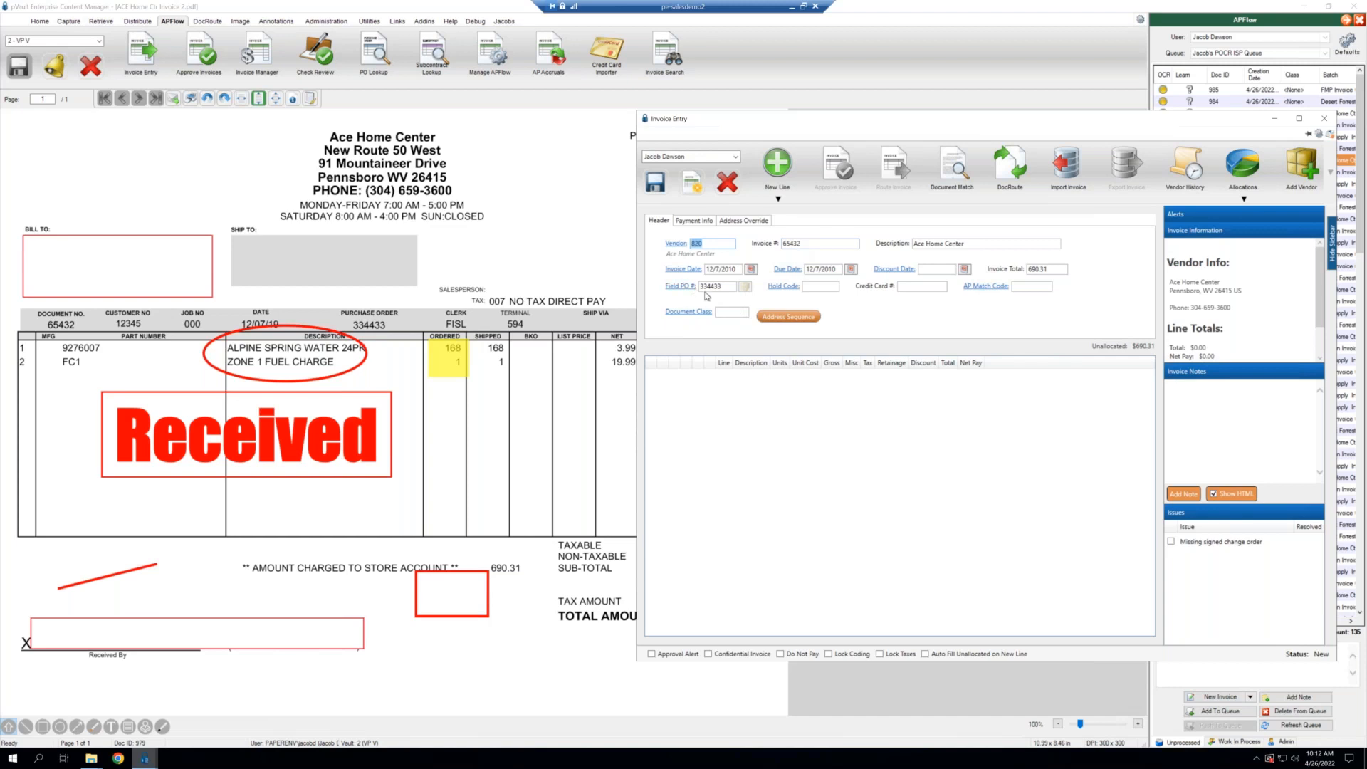
# - Look up the vendor's purchase orders through the Purchase Order Quick List, and review the line types available for the invoice
pyautogui.click(789, 200)
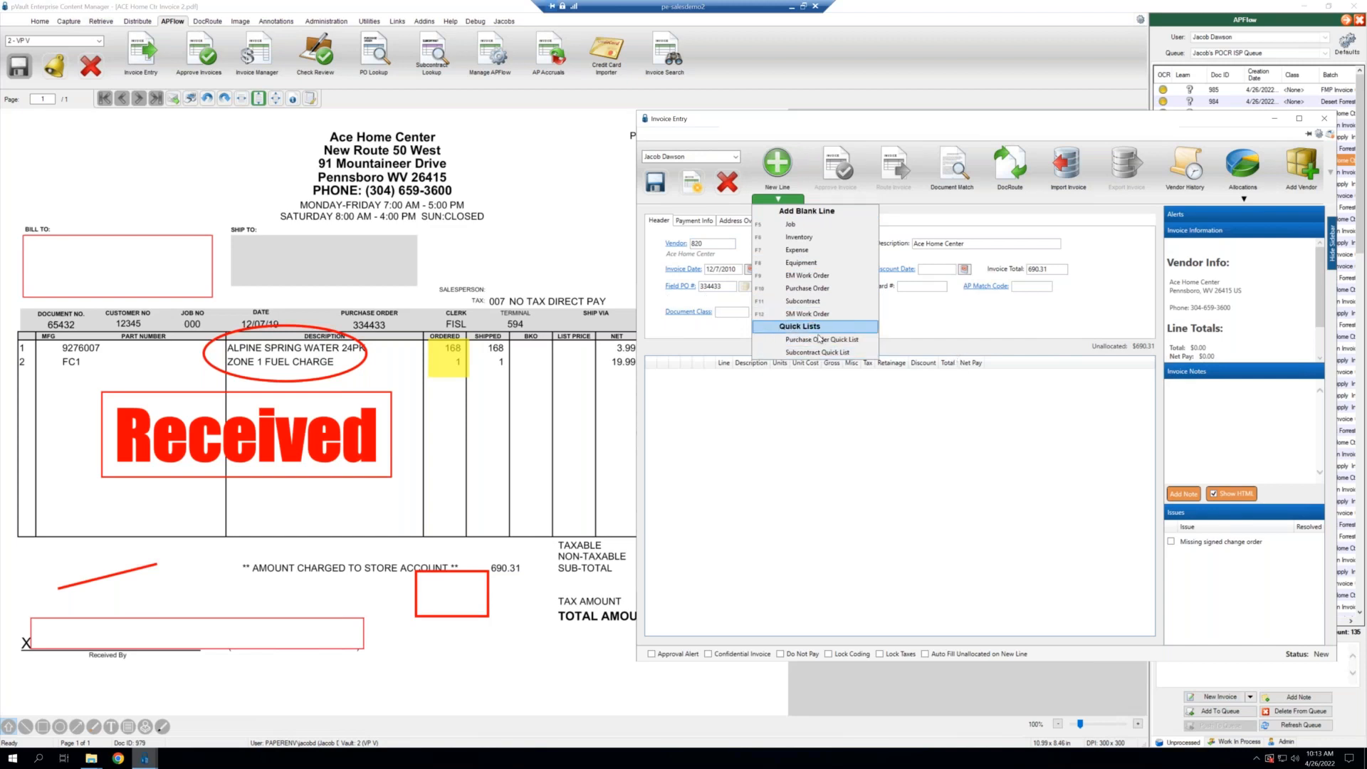
pyautogui.click(819, 339)
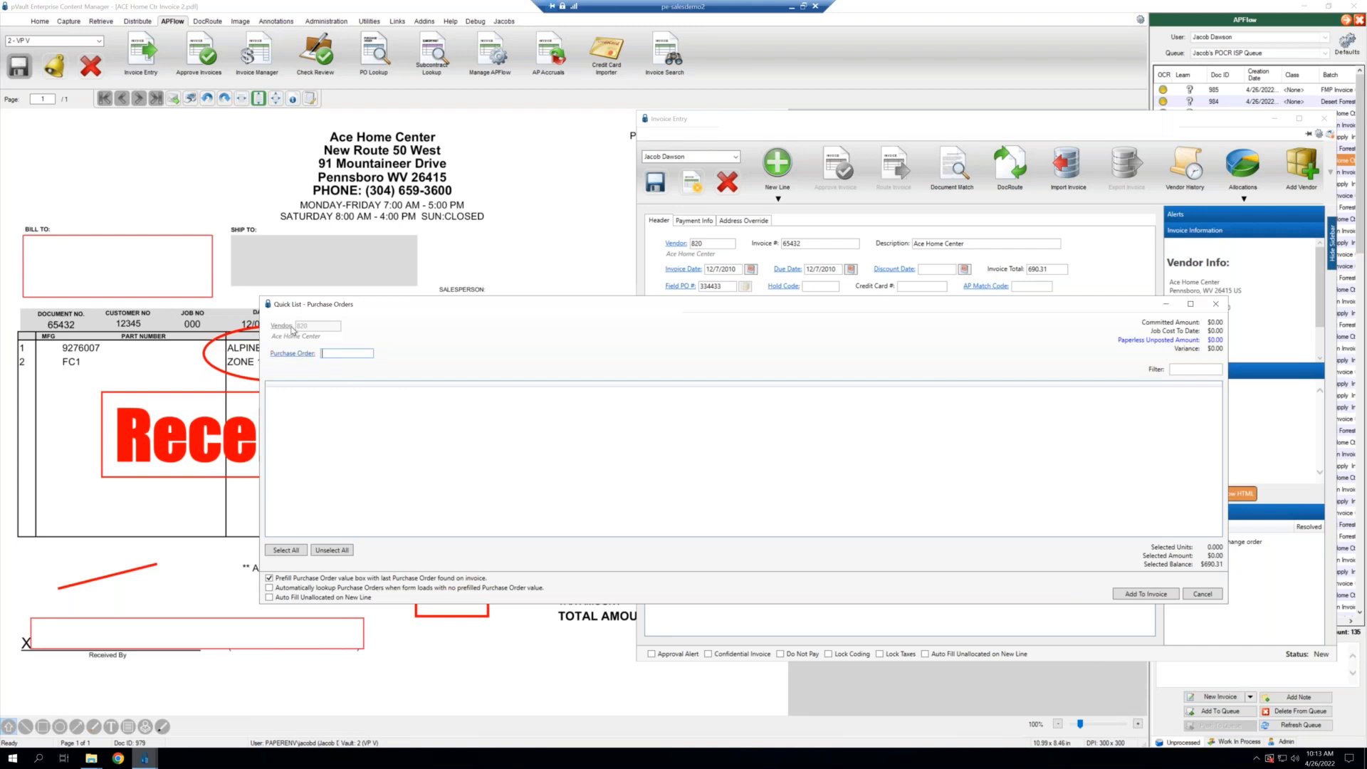
pyautogui.click(301, 360)
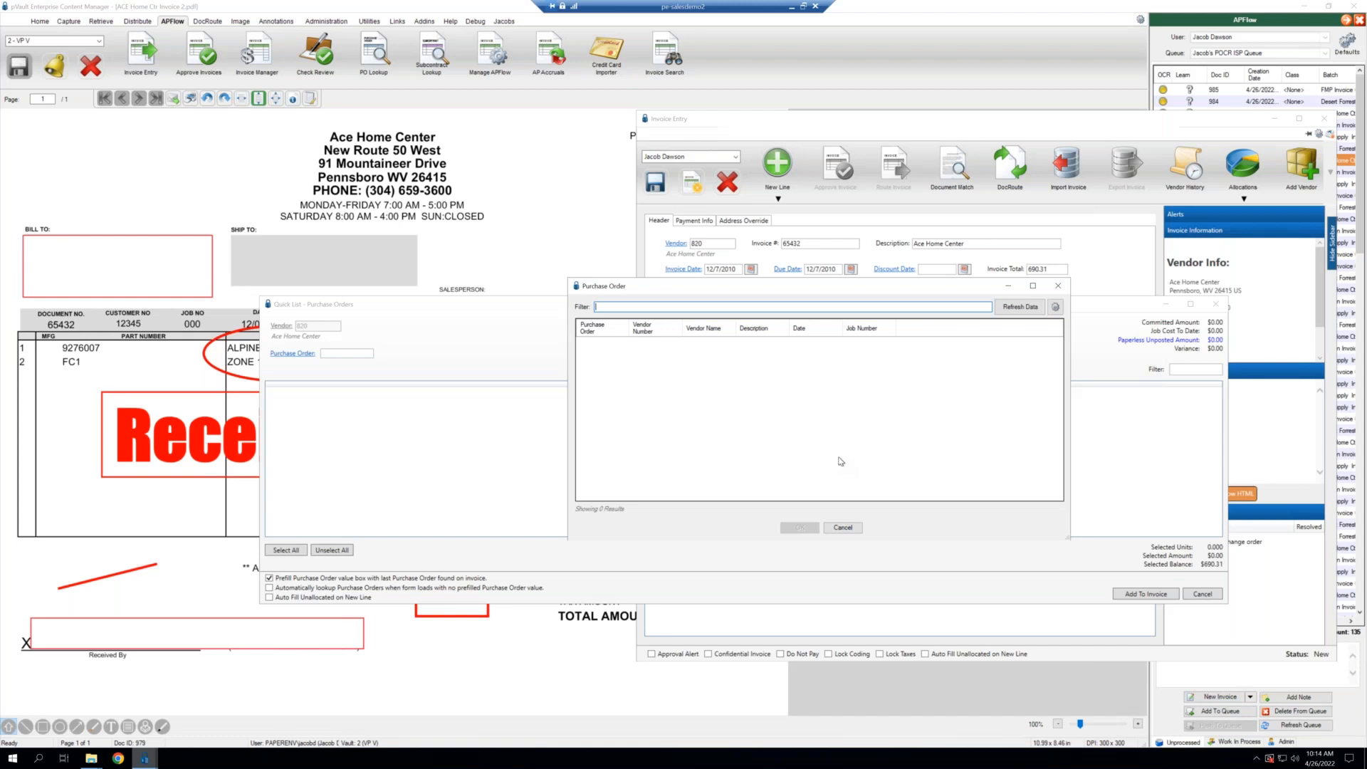
pyautogui.click(842, 528)
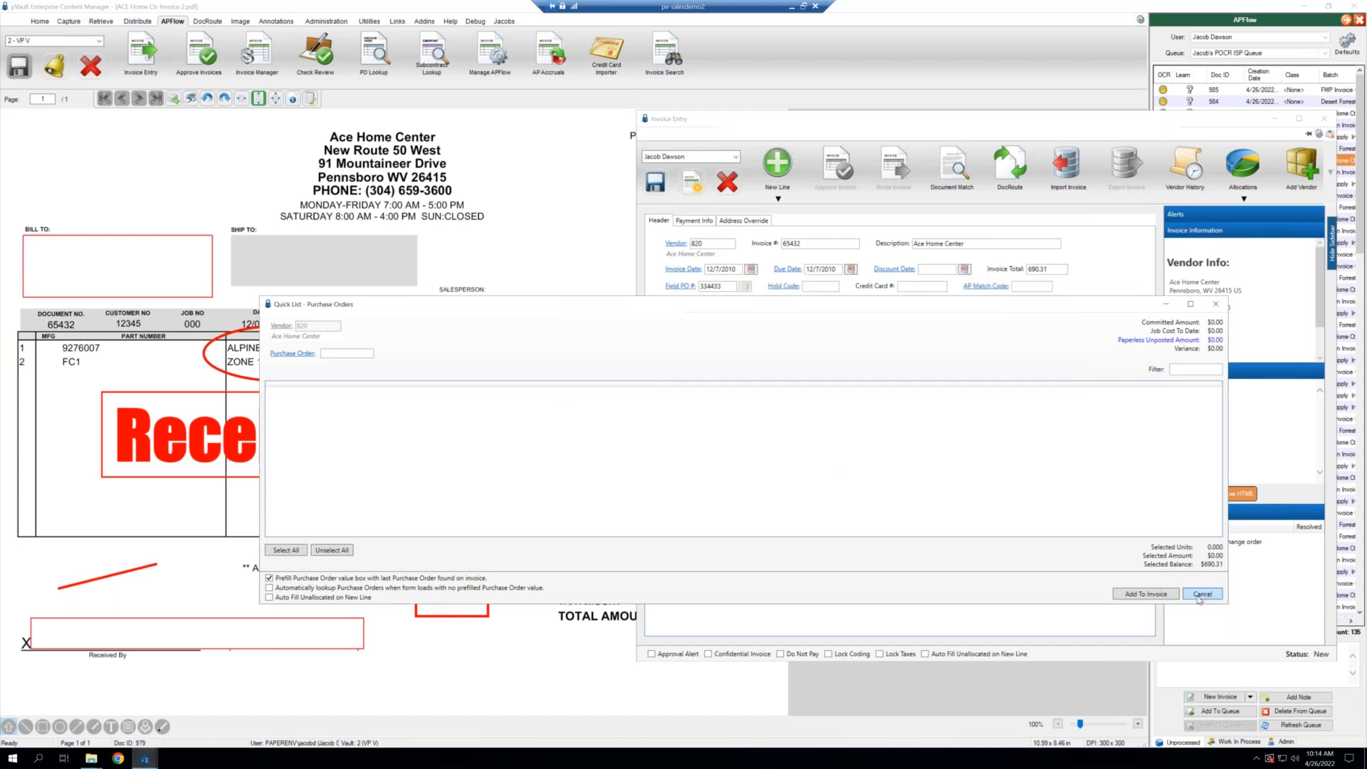
pyautogui.click(1203, 595)
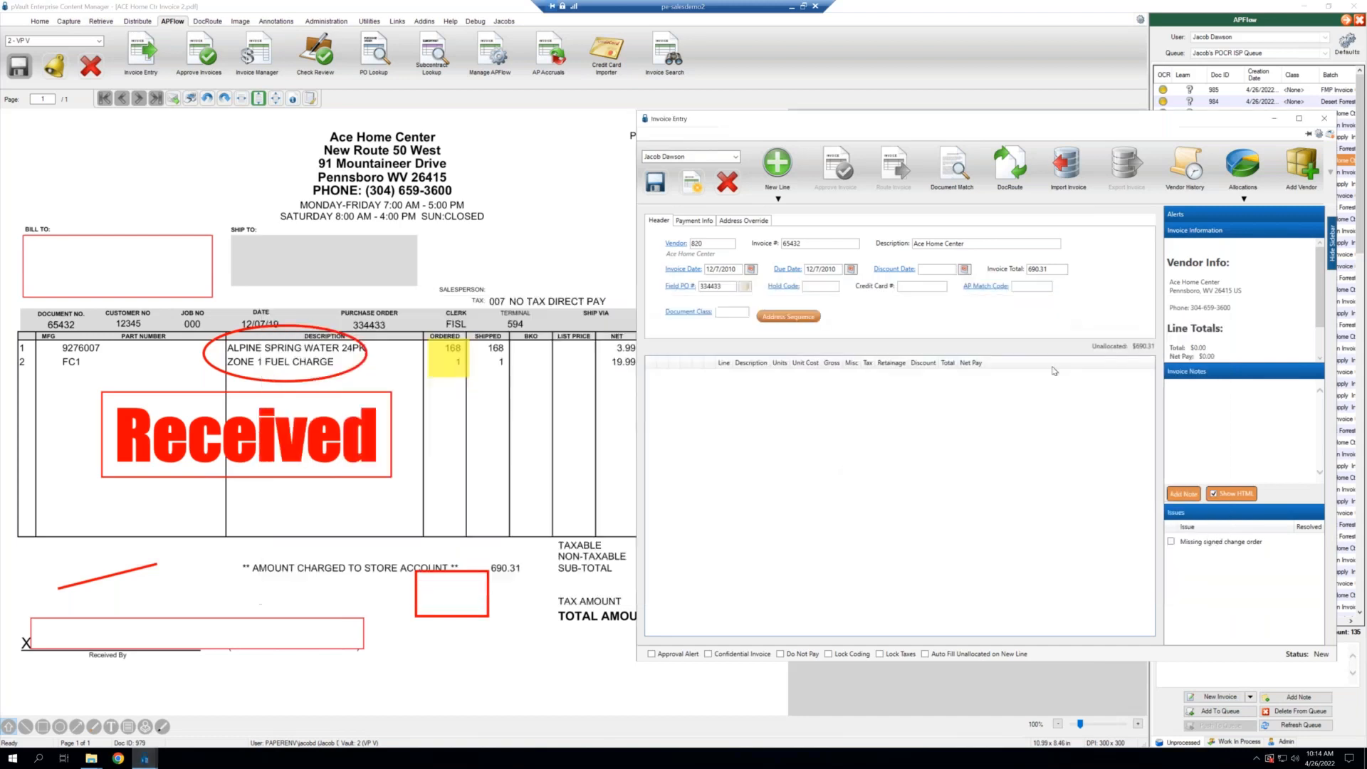
pyautogui.click(775, 173)
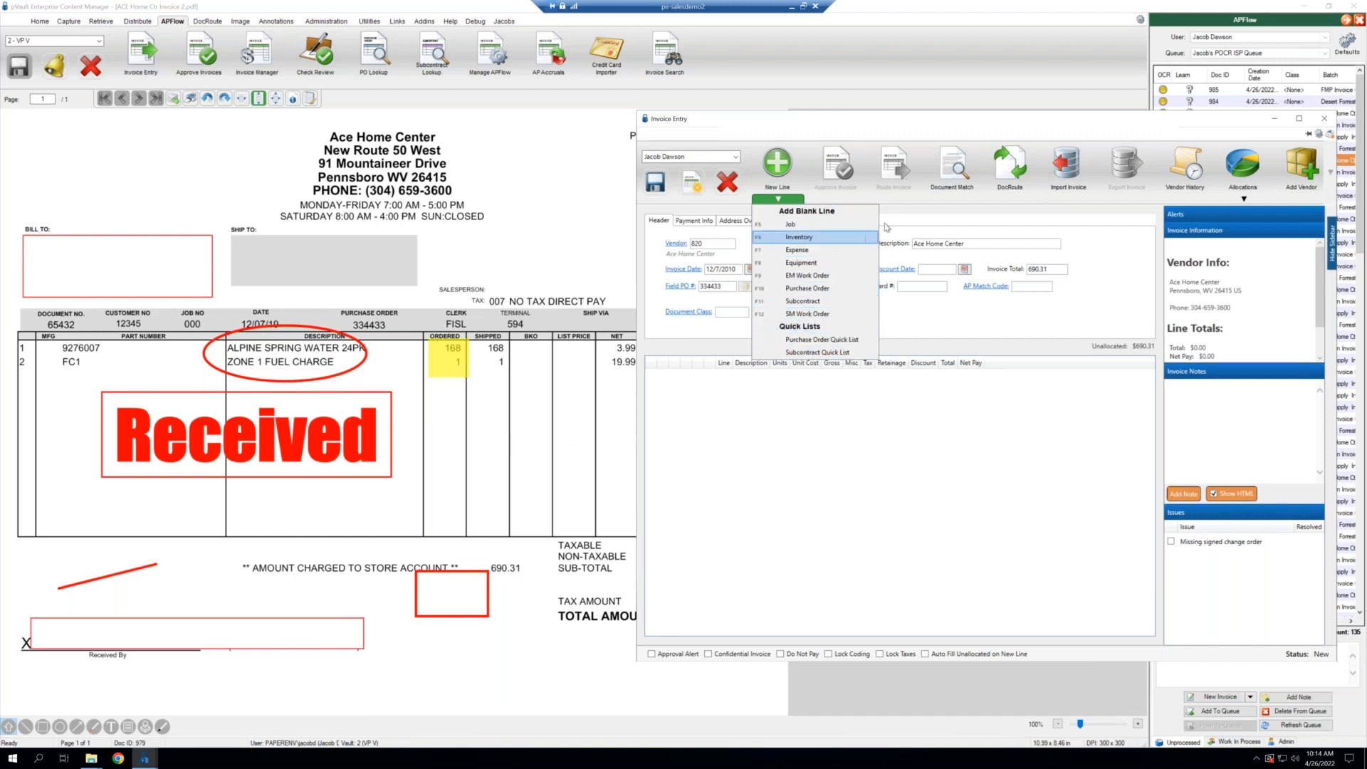
pyautogui.click(961, 213)
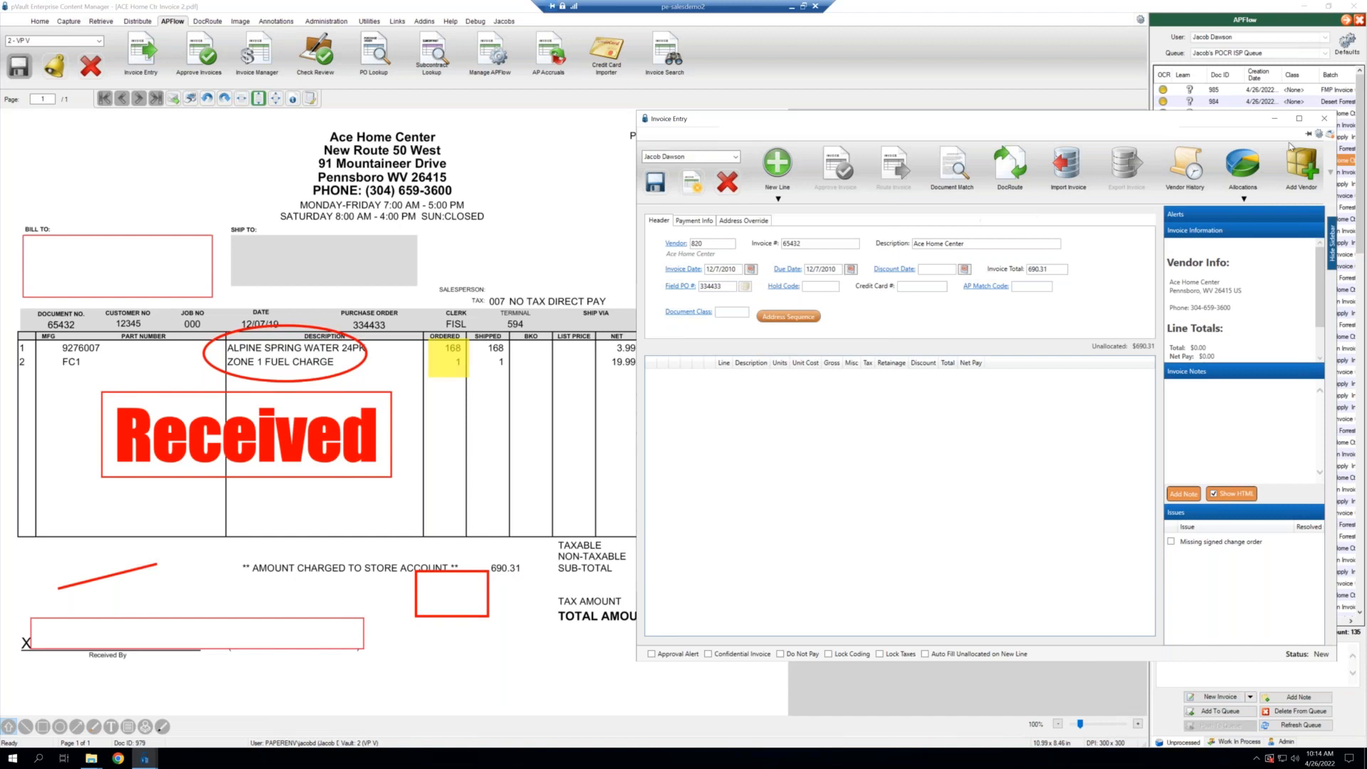
# - Close the Ace Home Center invoice entry and refresh the queue to update the OCR statuses
pyautogui.click(1322, 120)
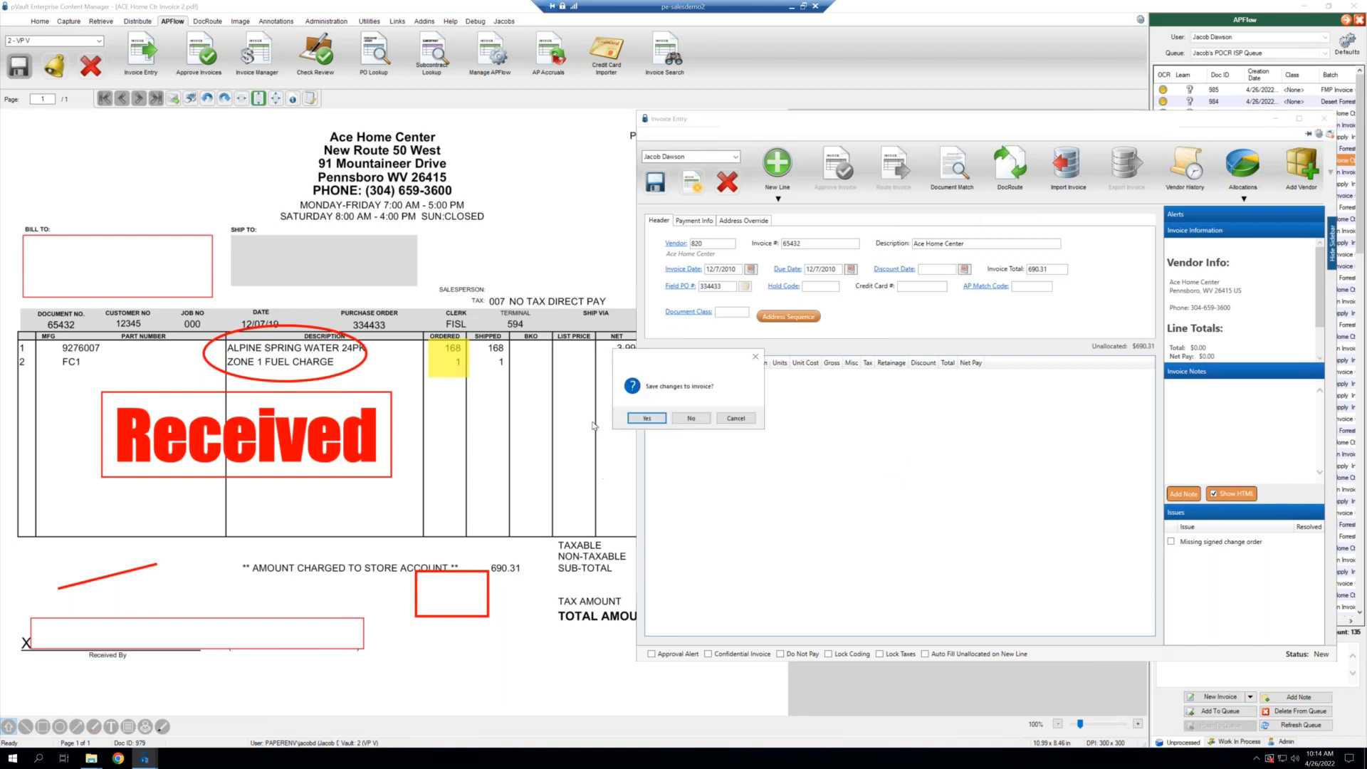
pyautogui.press('Return')
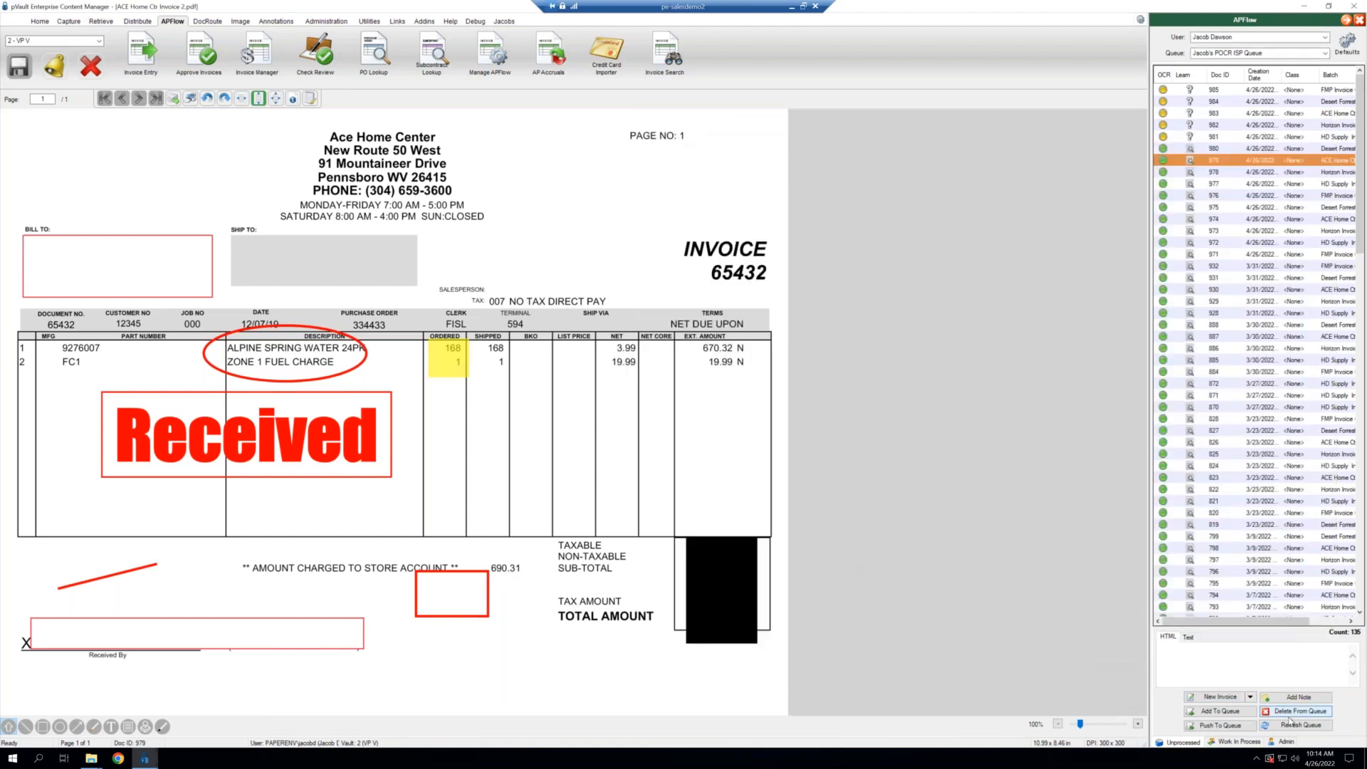
pyautogui.click(1273, 727)
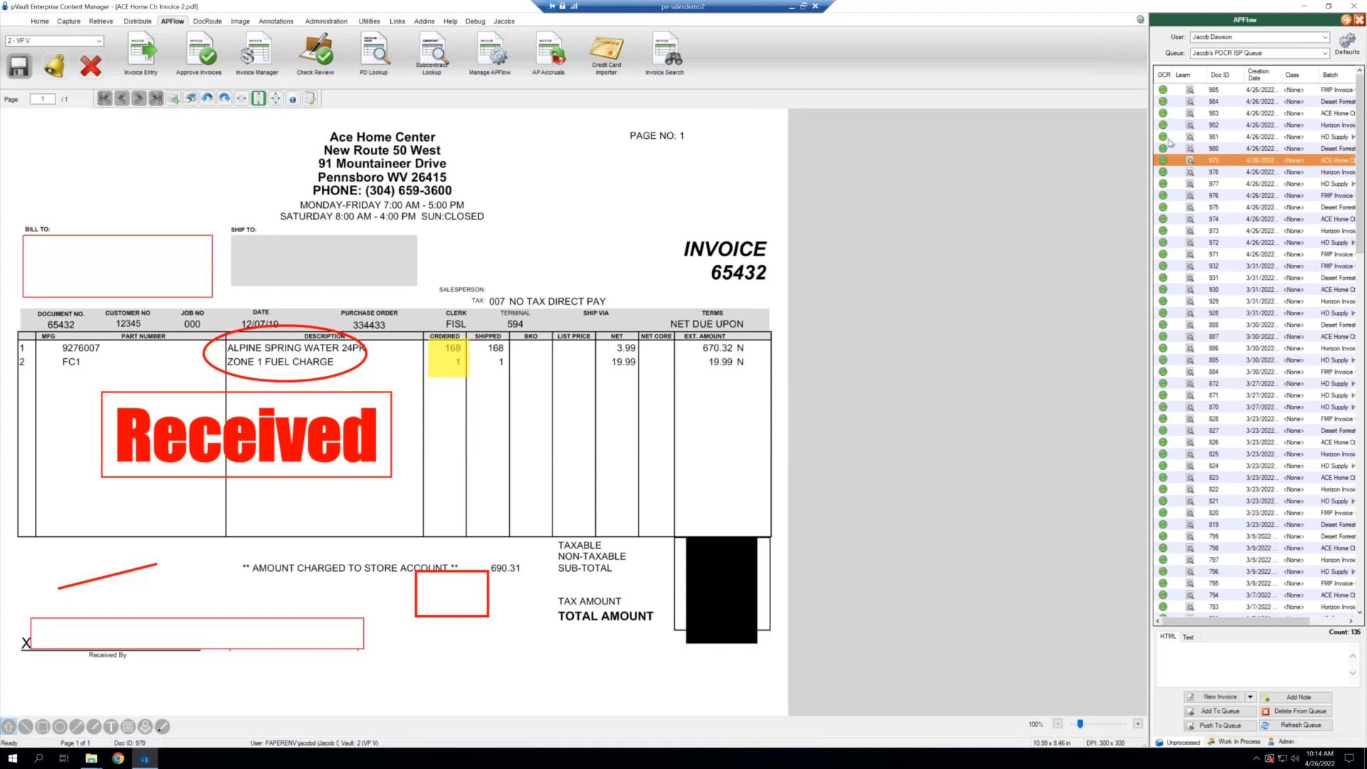
# - Review the header fields of HD Supply document 981 in Invoice Entry against the scanned invoice, and close it without saving
pyautogui.doubleClick(1242, 138)
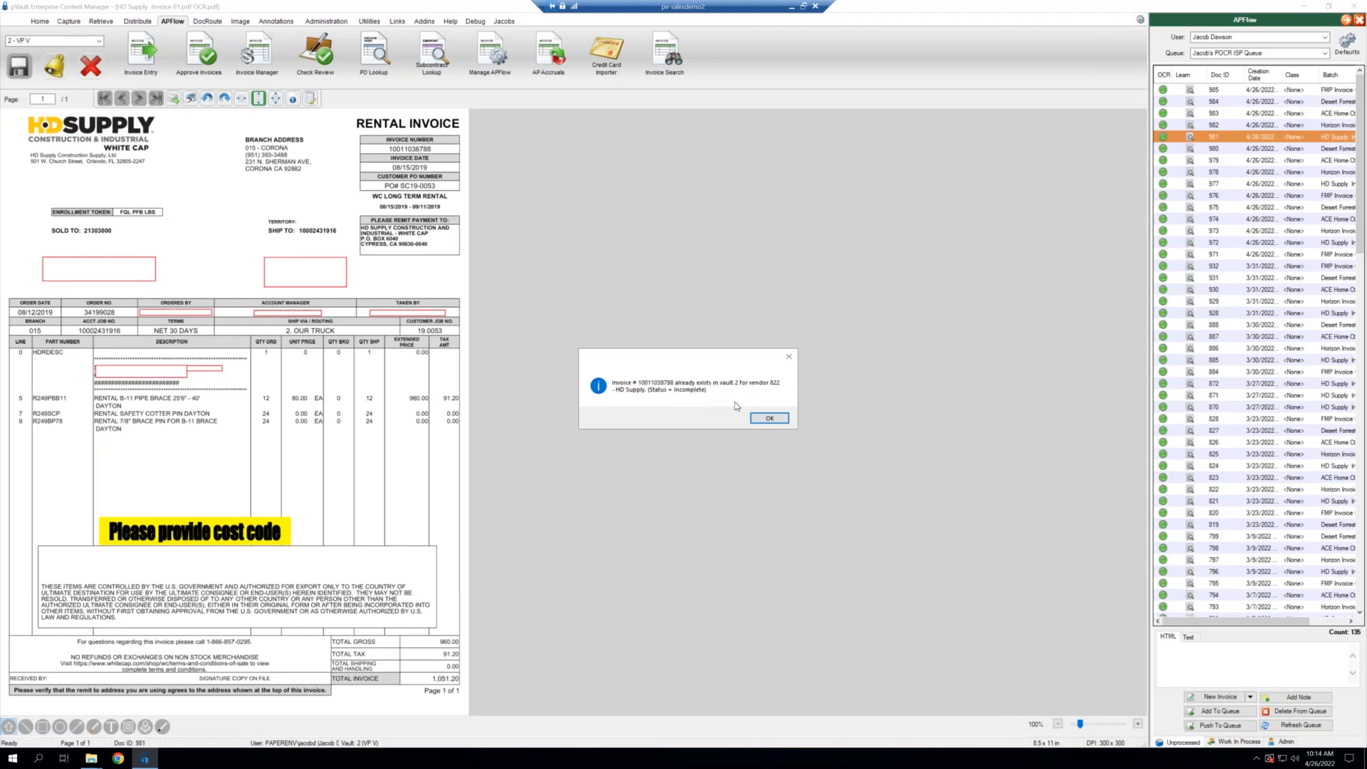
pyautogui.click(752, 420)
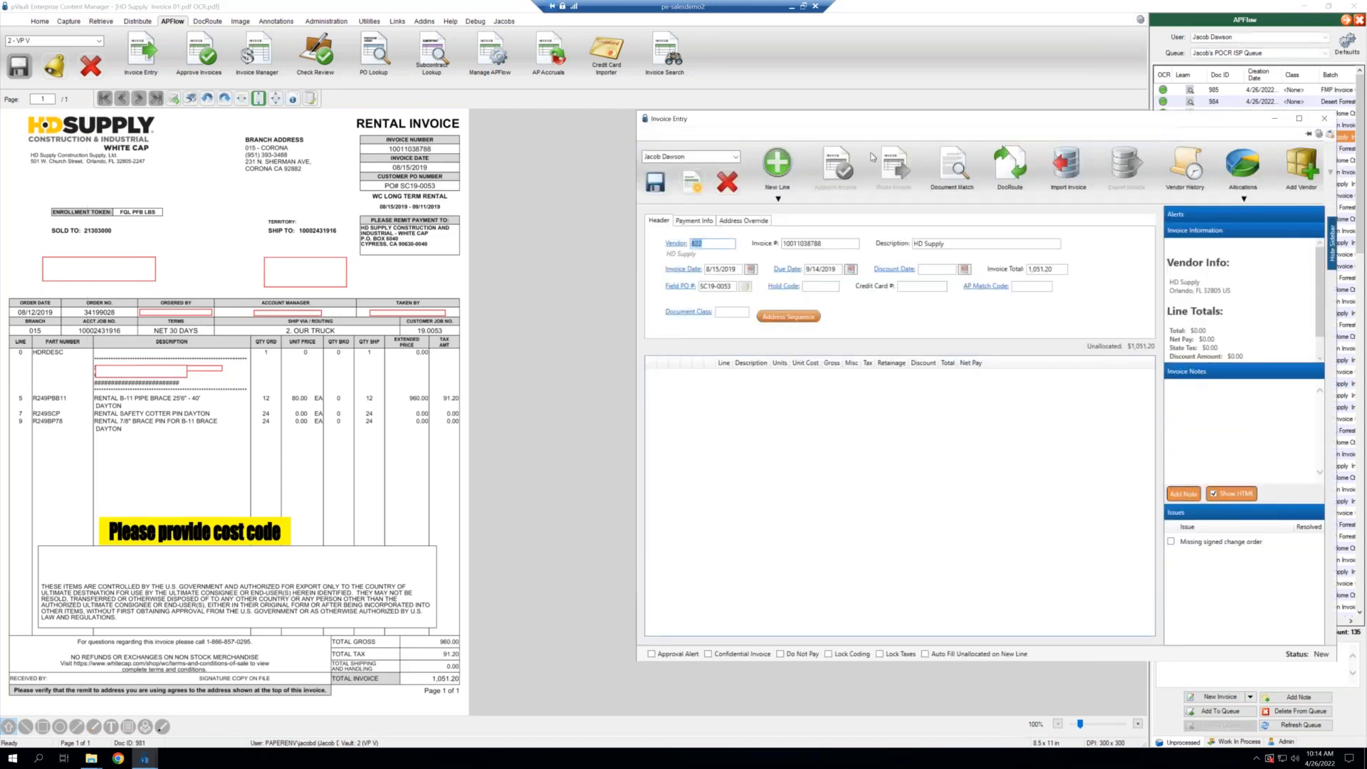
pyautogui.moveTo(890, 119); pyautogui.dragTo(749, 119)
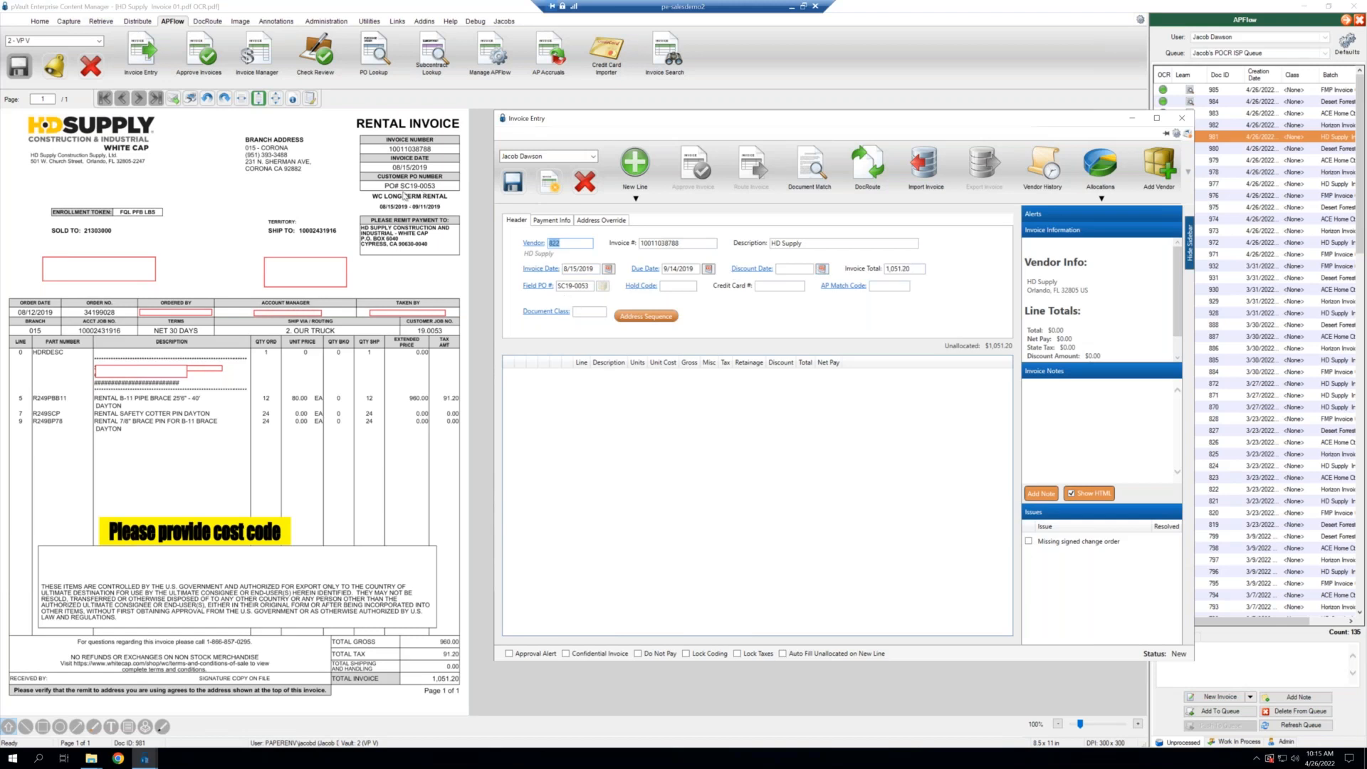
pyautogui.click(1180, 118)
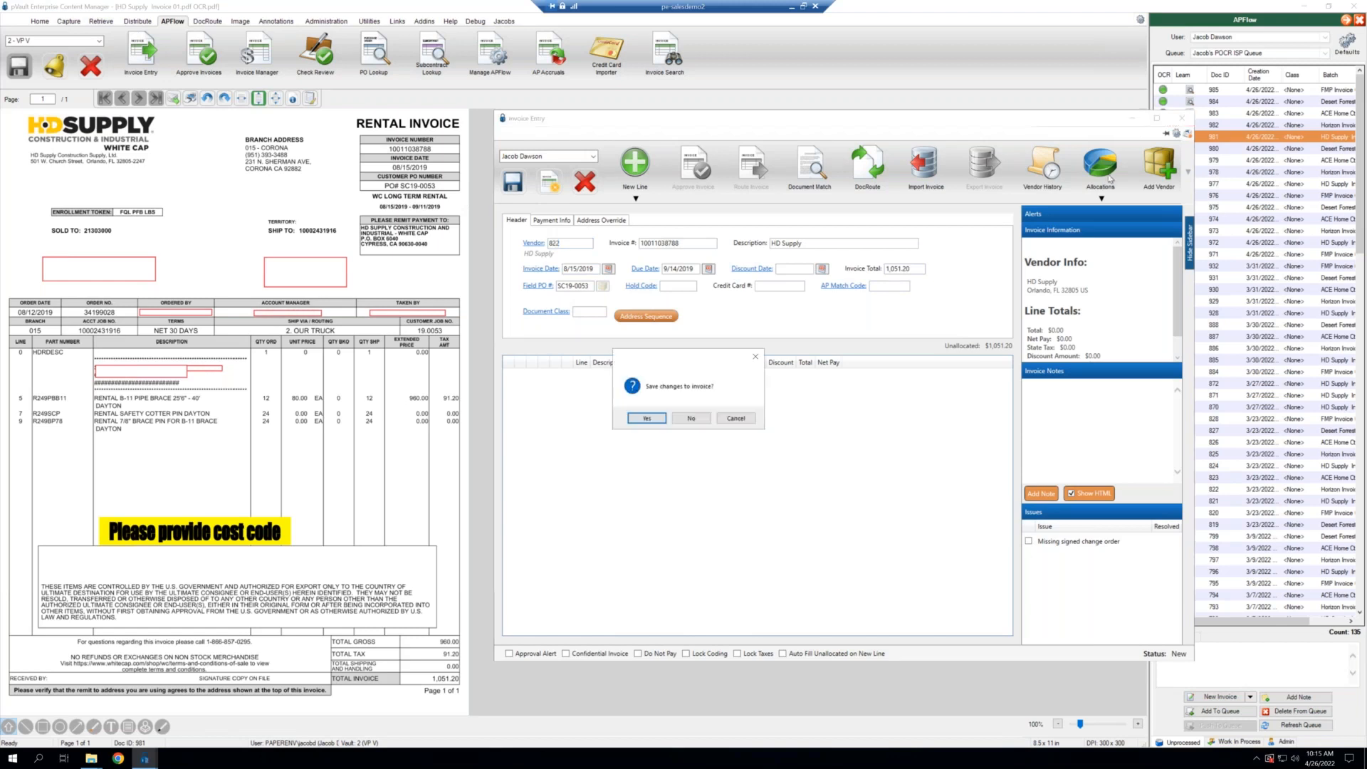
pyautogui.click(679, 419)
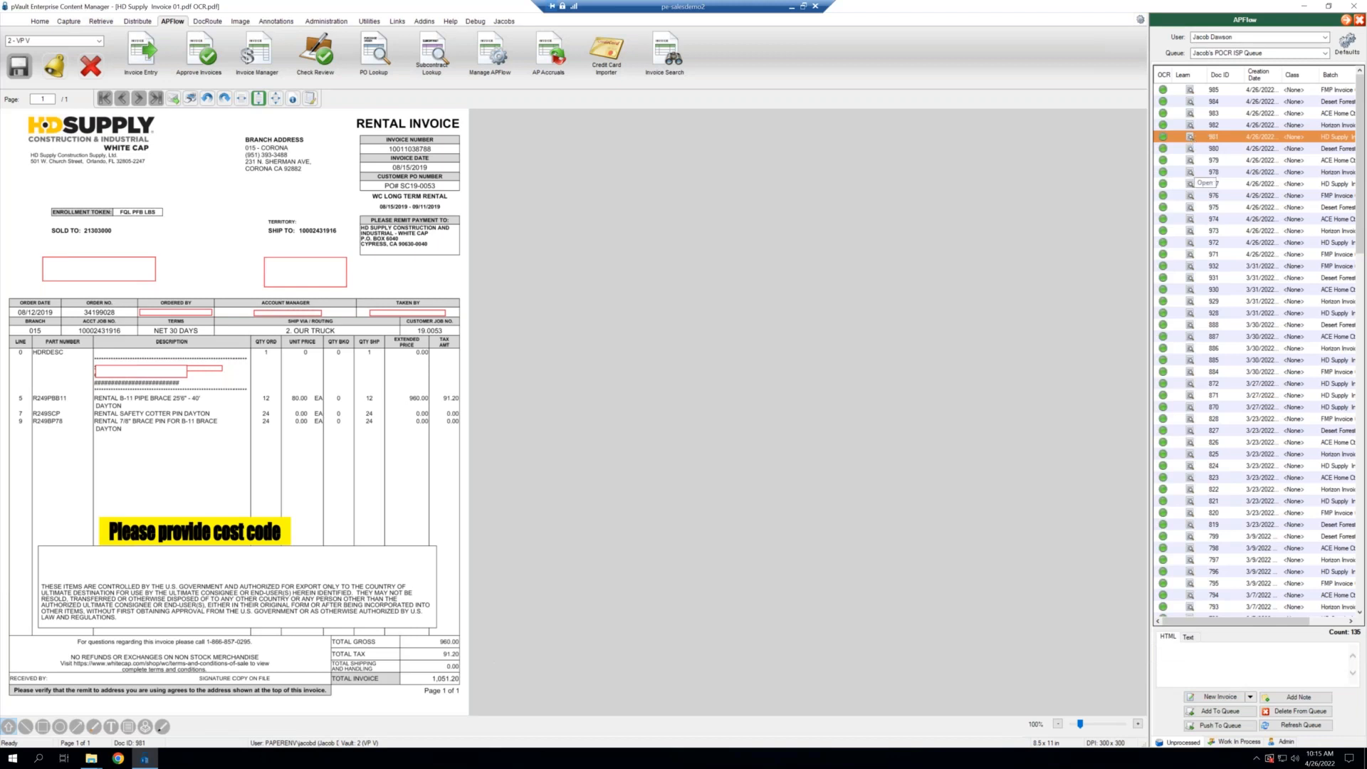
# - Open an HD Supply invoice in the OCR learning page and locate its PO Number value on the document
pyautogui.click(1191, 173)
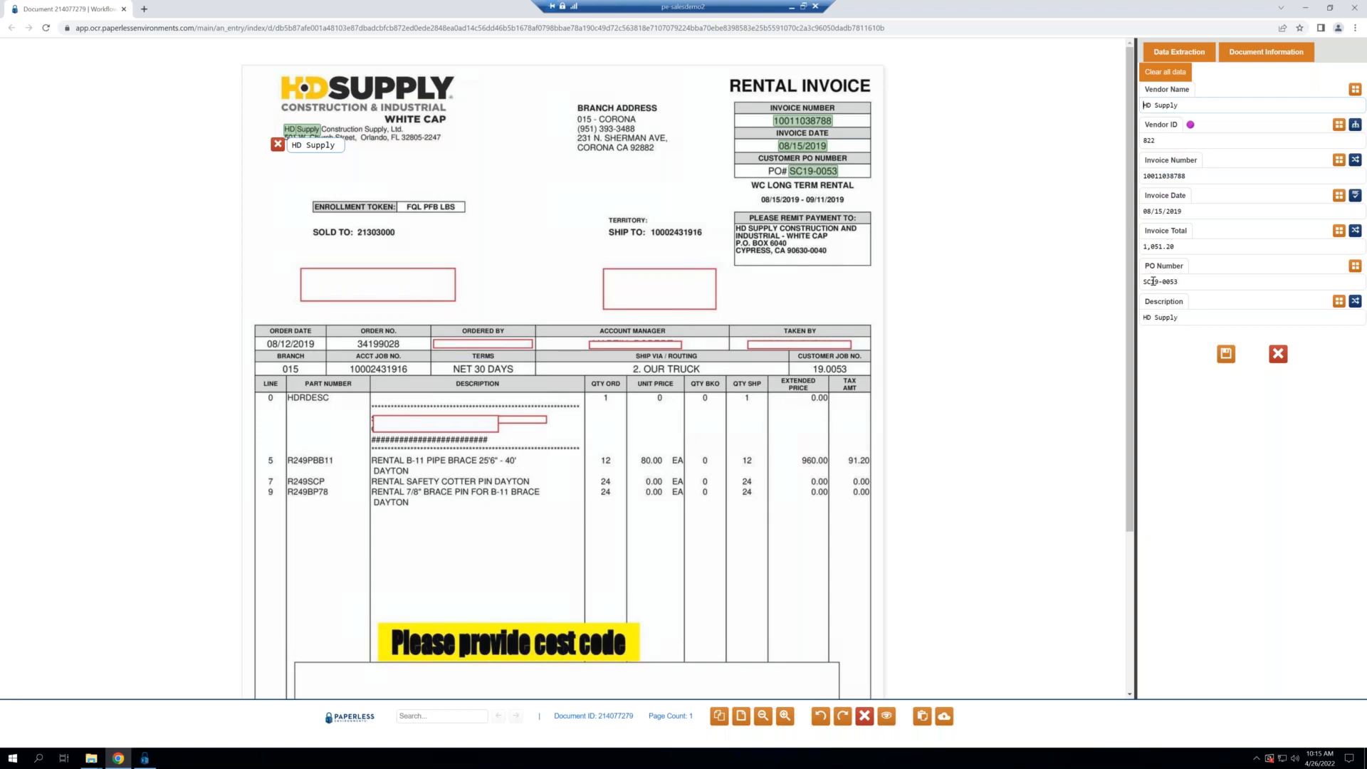
pyautogui.click(1180, 281)
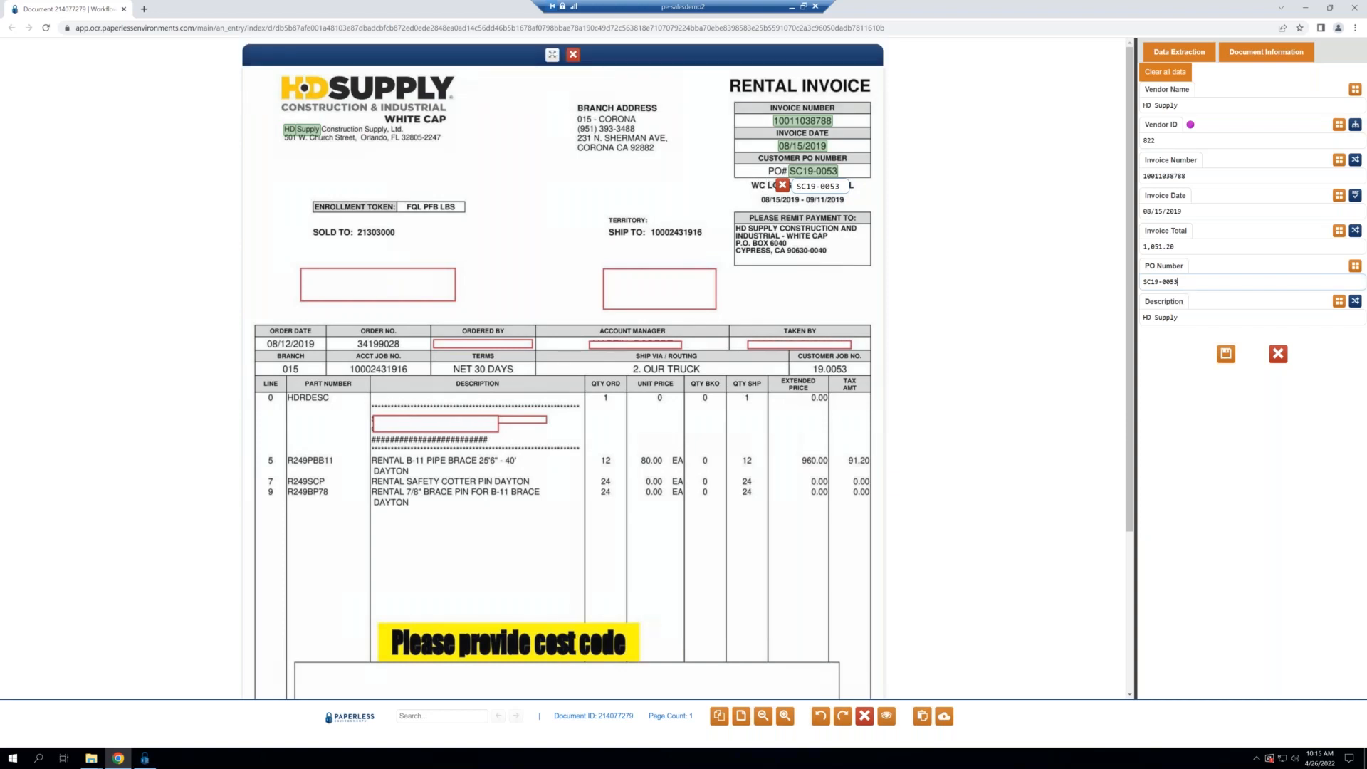
# - Remap the PO Number field to the Order No. value on the HD Supply invoice, and save the extracted data
pyautogui.moveTo(354, 338); pyautogui.dragTo(403, 349)
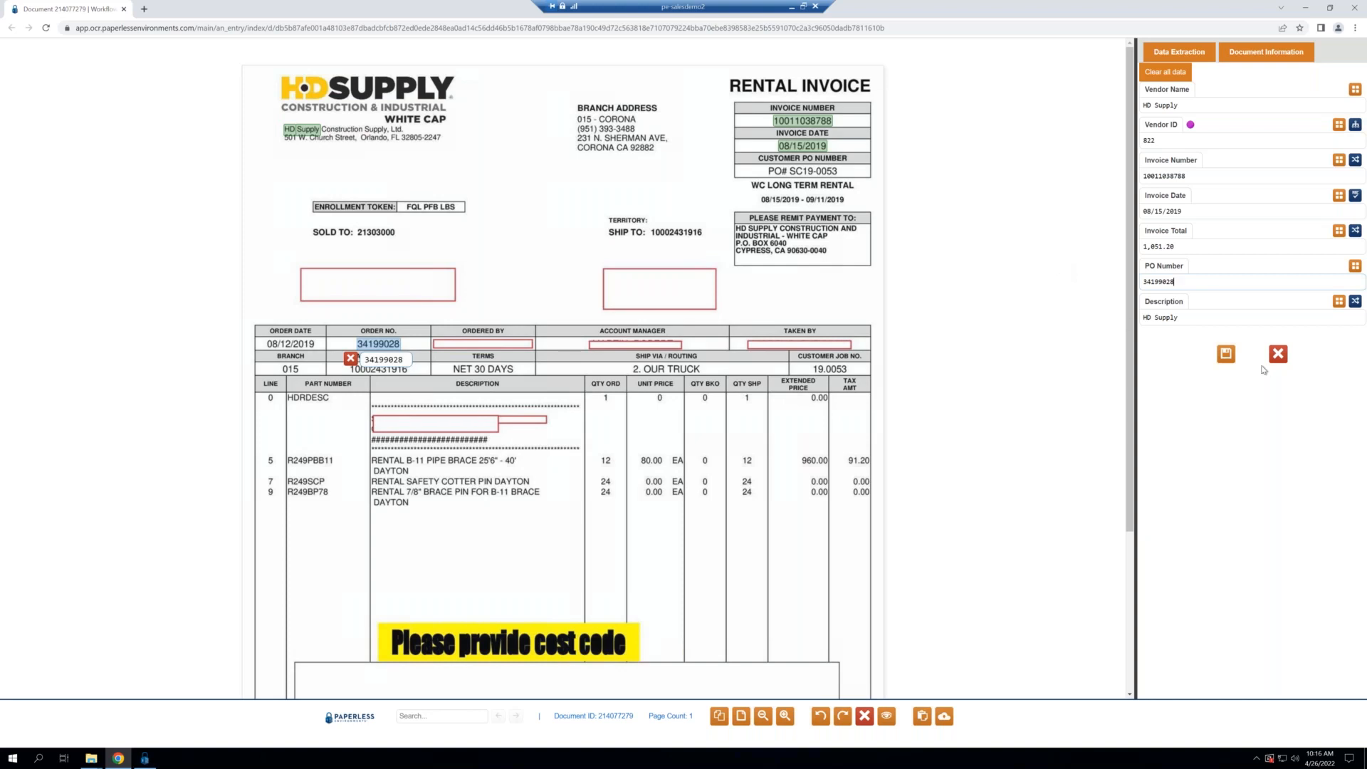
pyautogui.click(1183, 319)
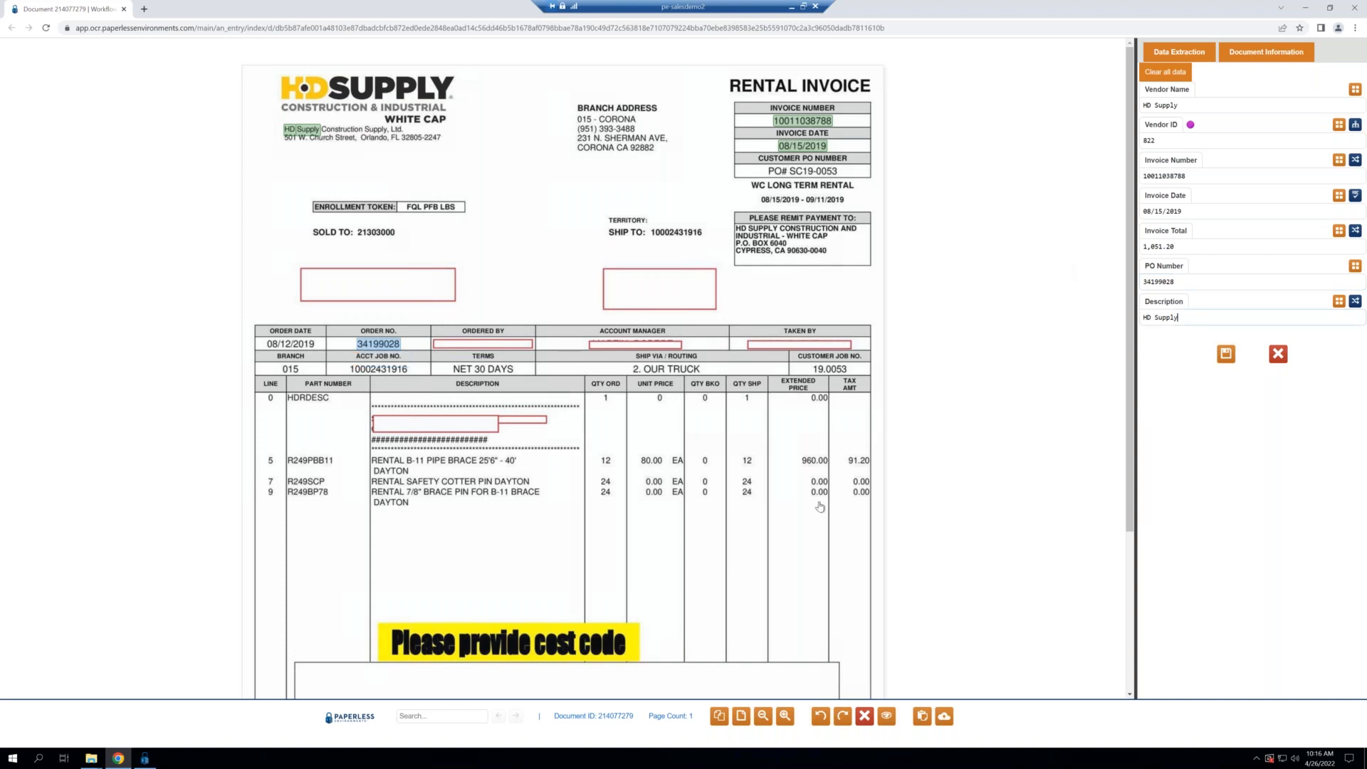
pyautogui.click(1225, 354)
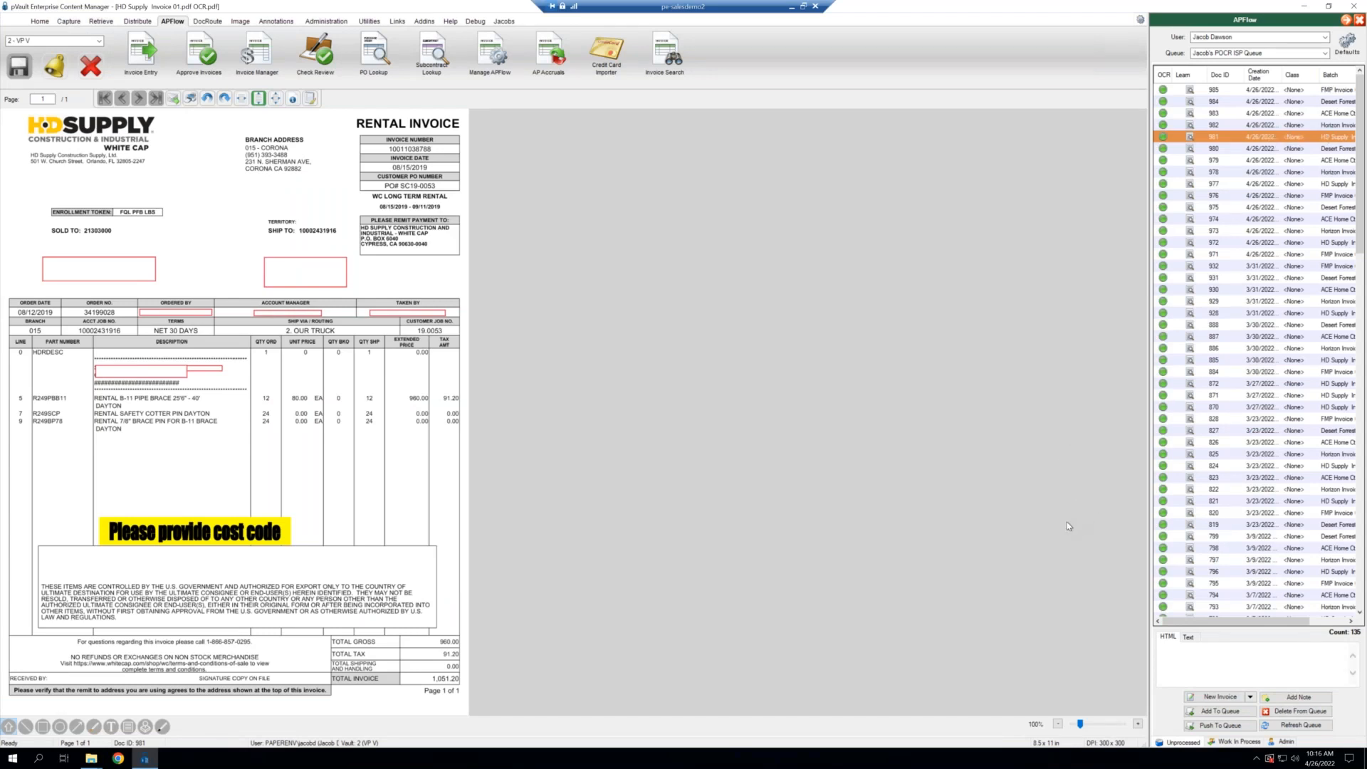
# - Open HD Supply document 981 in Invoice Entry past the duplicate-invoice notice, review its header, and close it without saving
pyautogui.doubleClick(1246, 144)
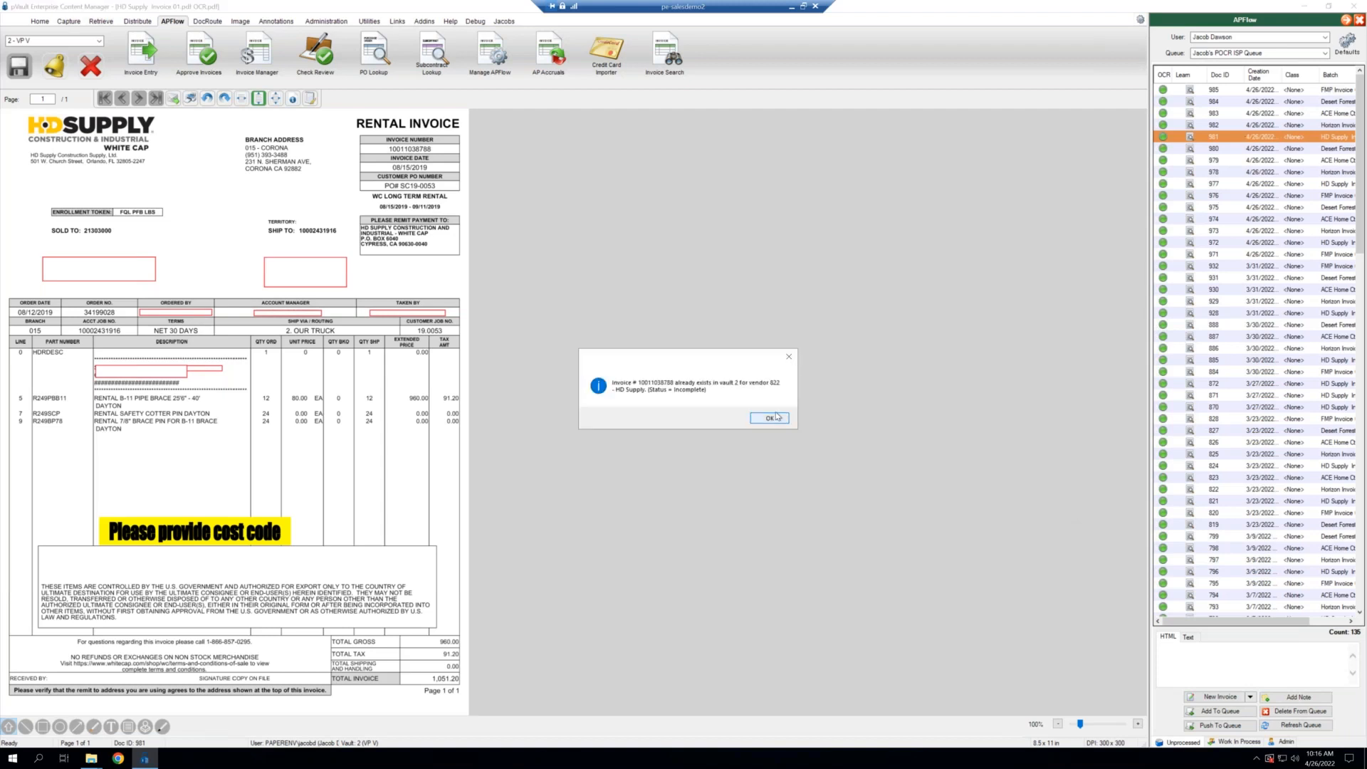
pyautogui.click(778, 417)
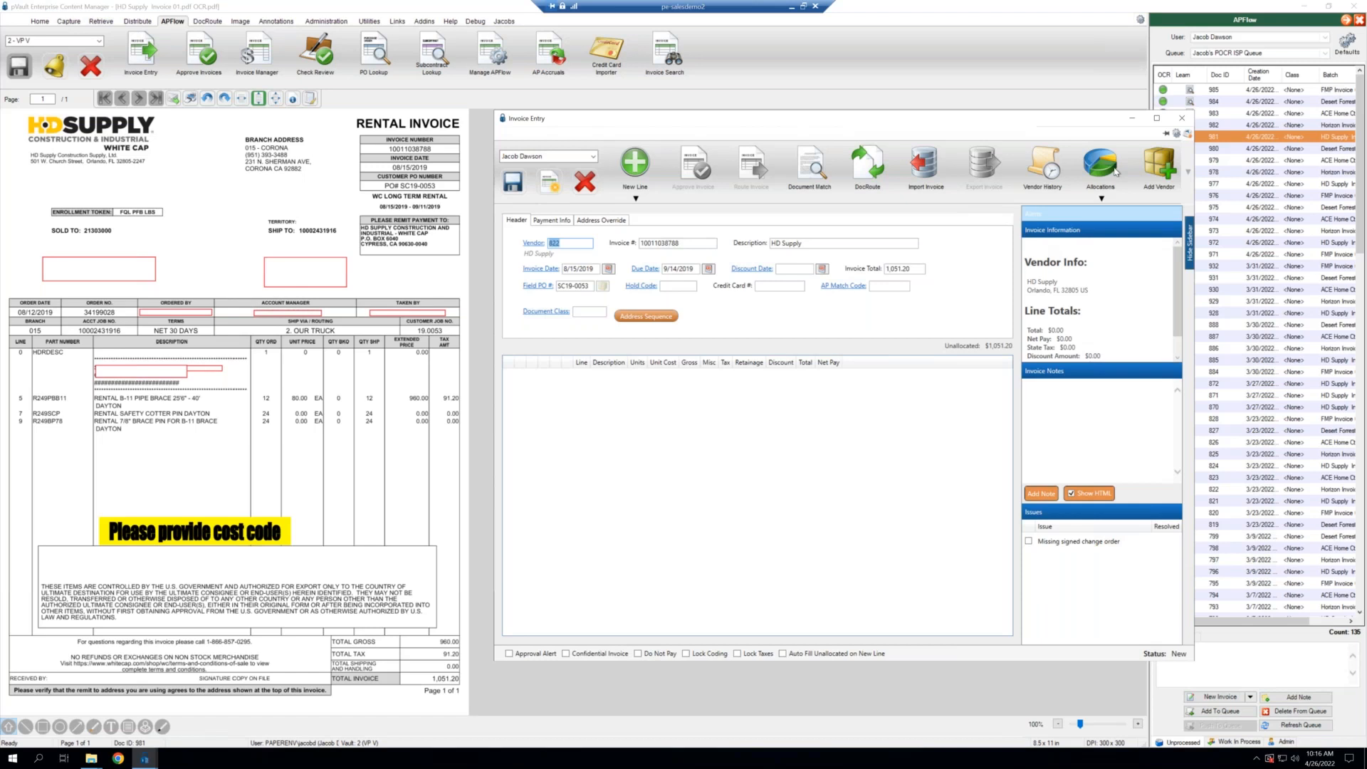
pyautogui.click(1181, 118)
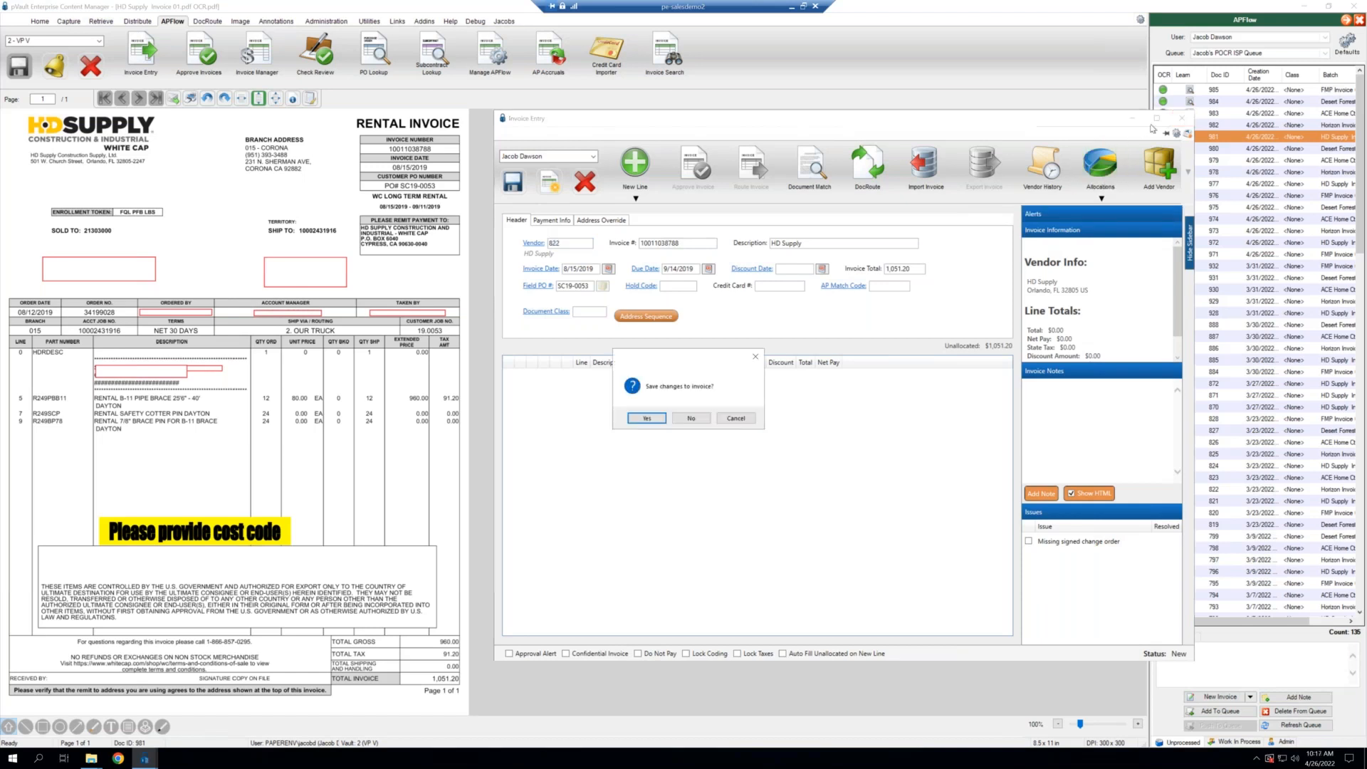
pyautogui.click(706, 422)
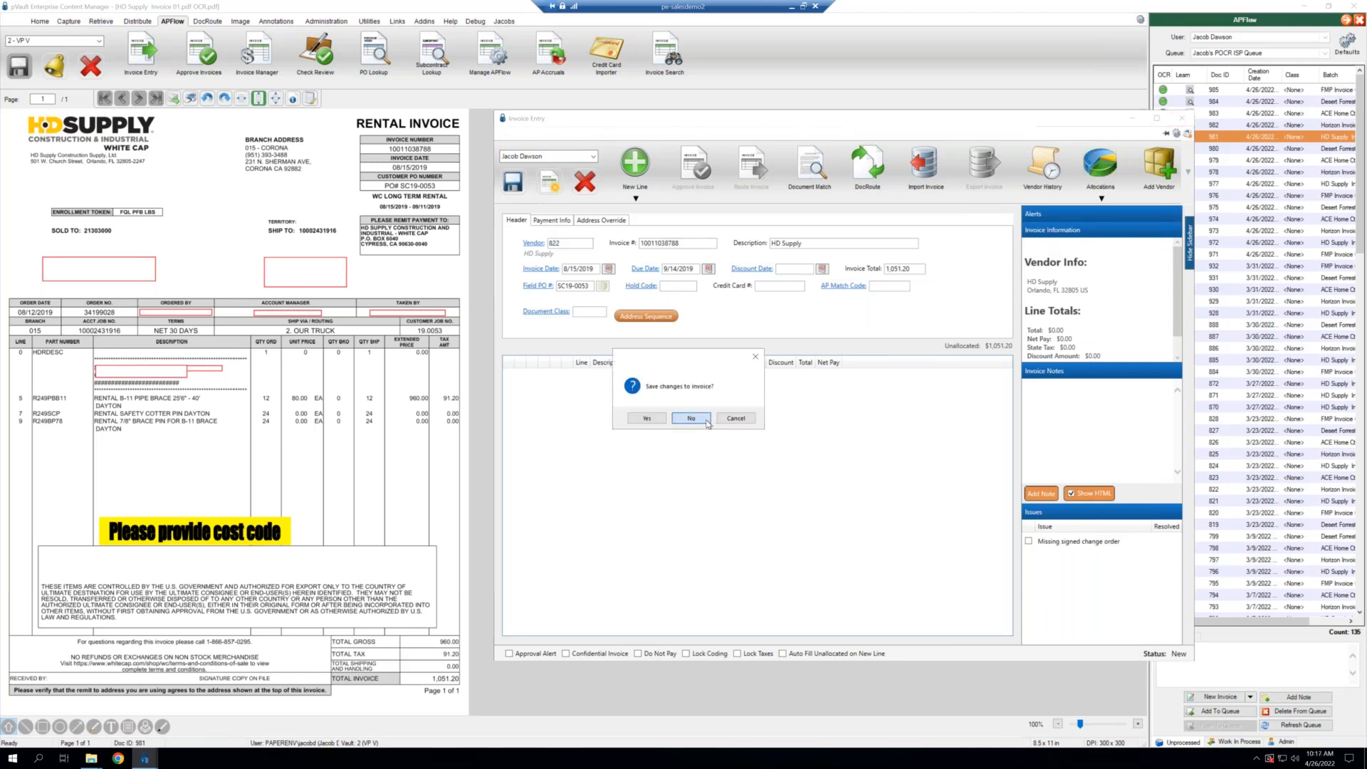